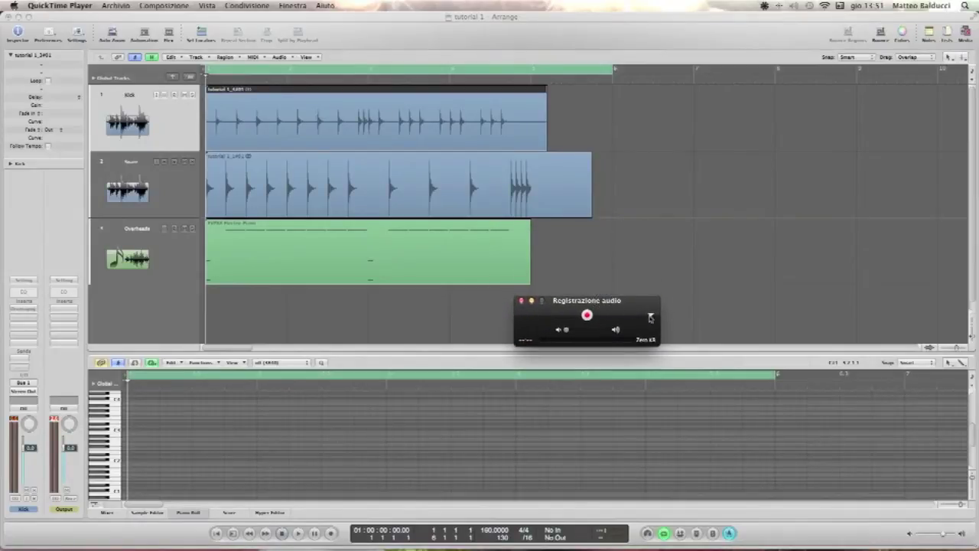
Start a QuickTime audio recording from Microfono integrato, minimise the recorder, and return to Logic
left_click(650, 316)
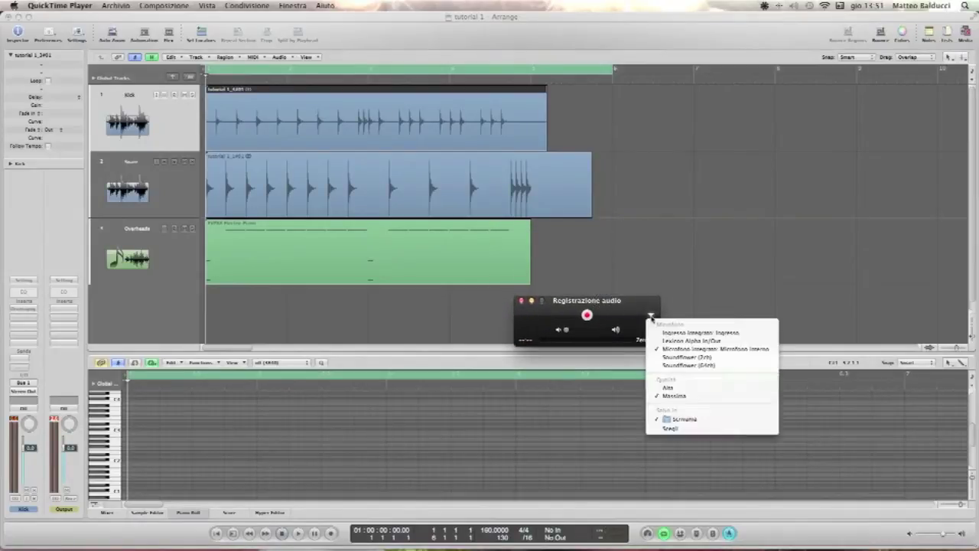
left_click(673, 350)
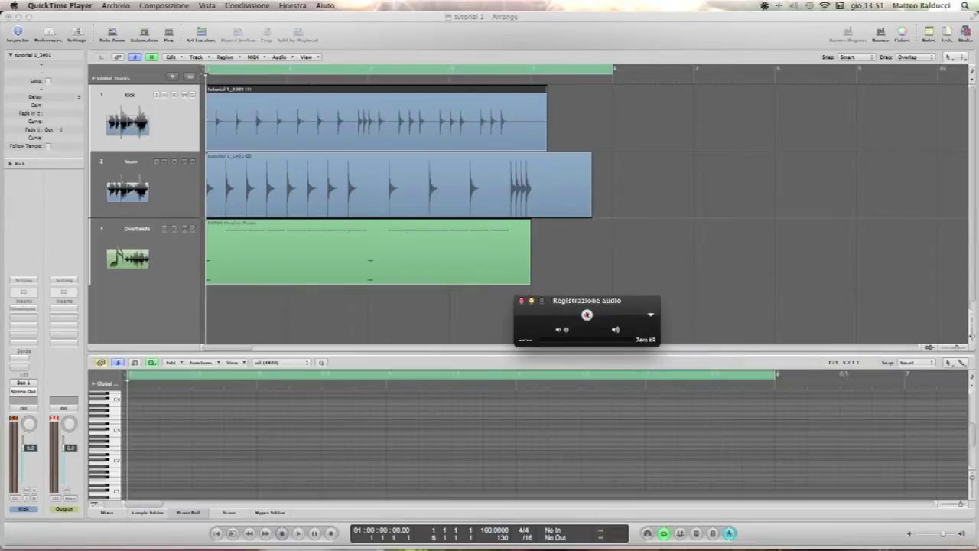
left_click(586, 314)
left_click(533, 301)
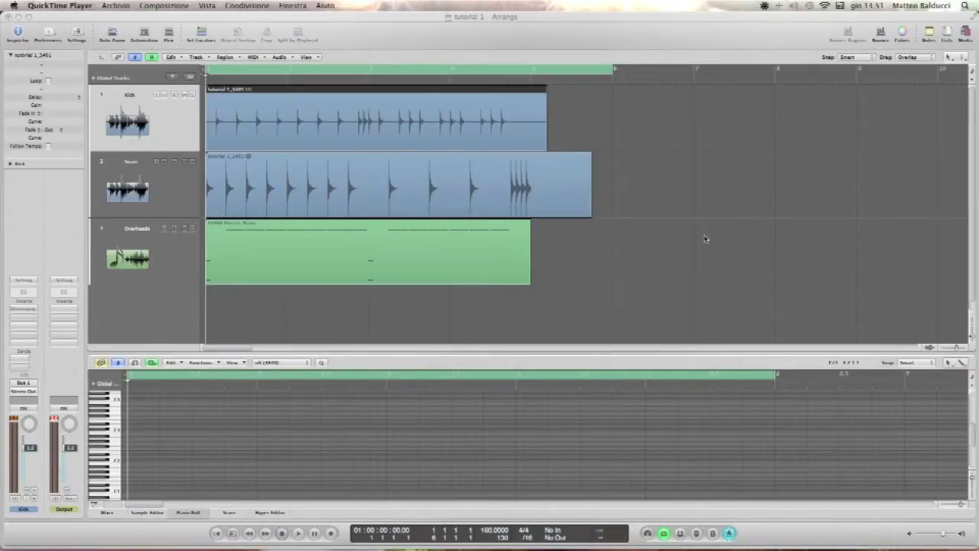
left_click(344, 22)
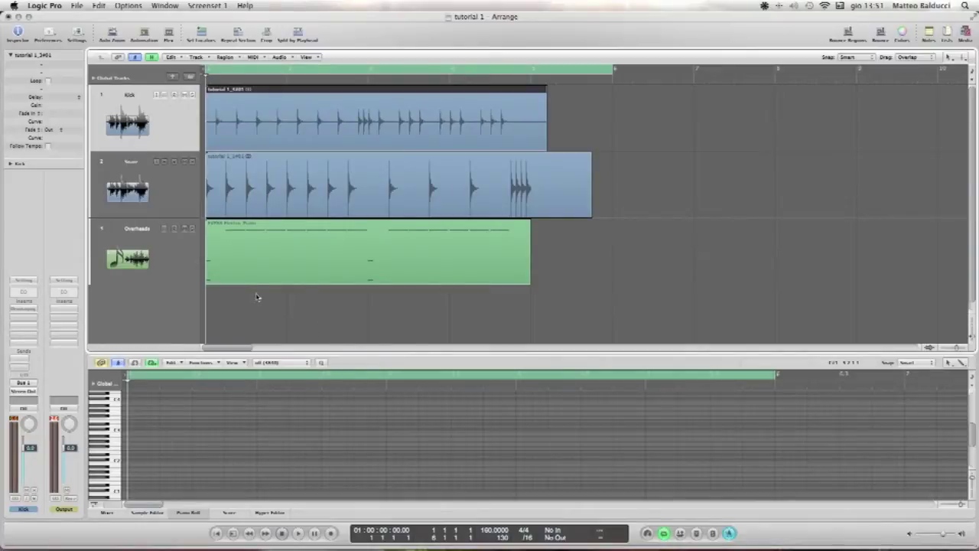
left_click(267, 315)
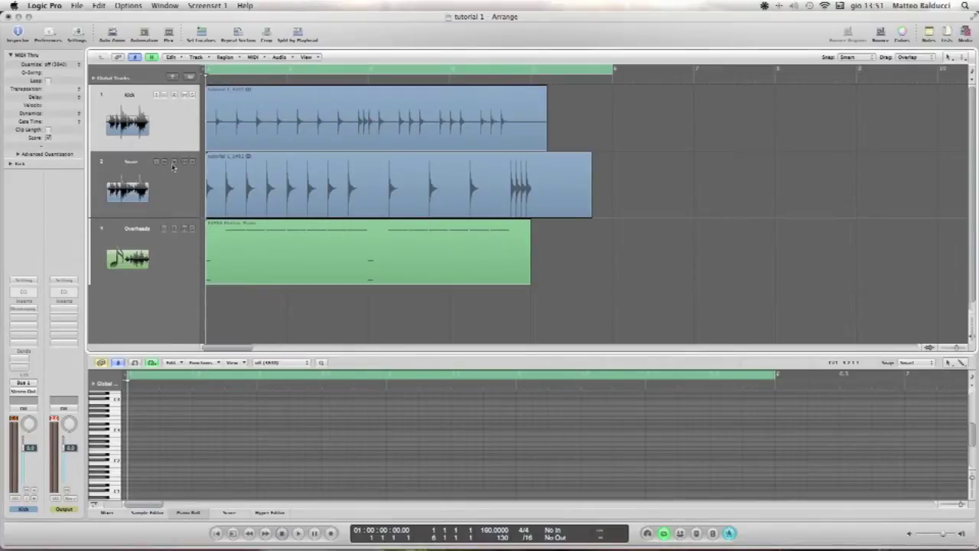
left_click(166, 141)
left_click(177, 201)
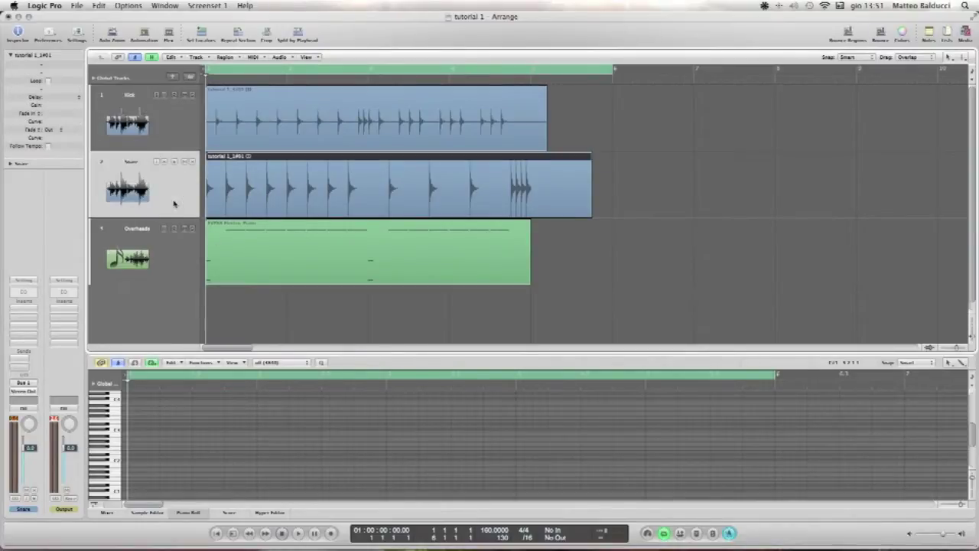
left_click(174, 135)
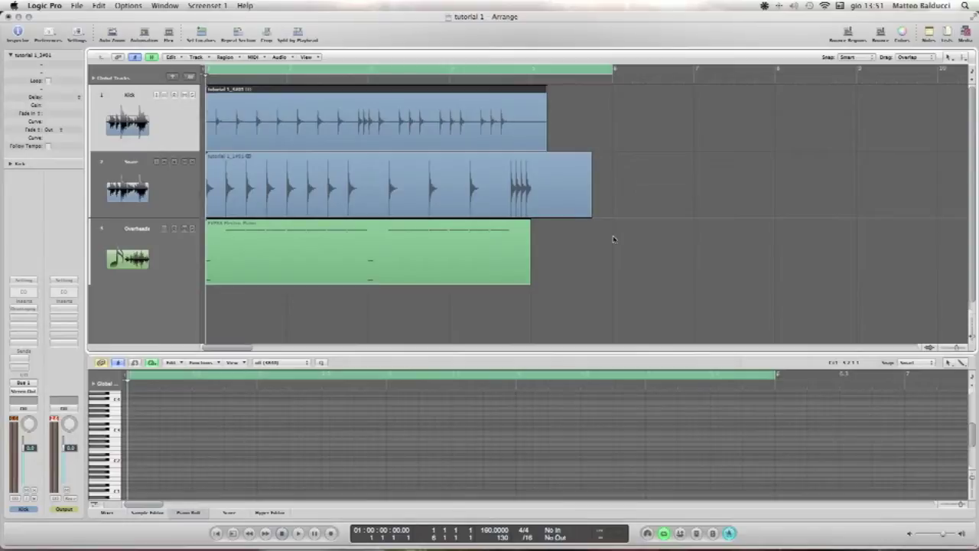
key("space")
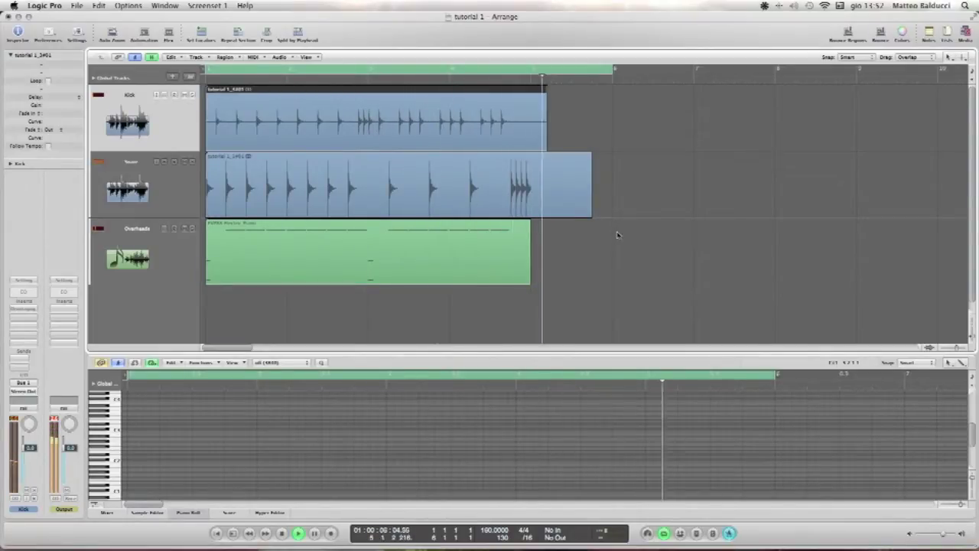
key("space")
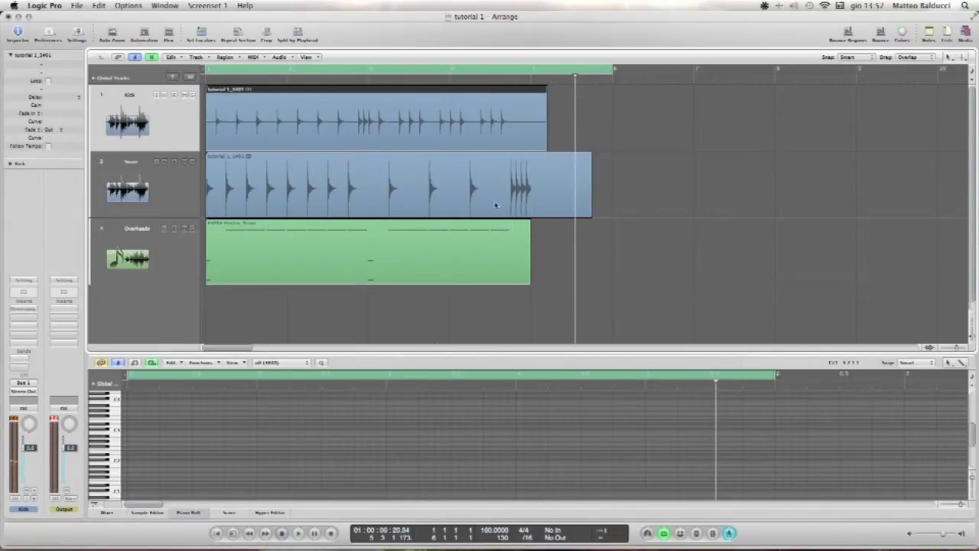
left_click(206, 70)
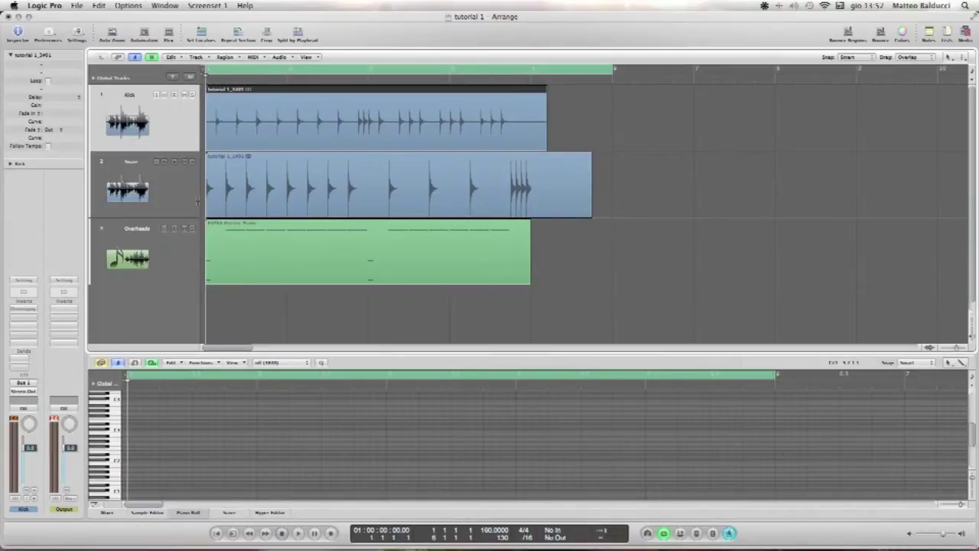
left_click(178, 259)
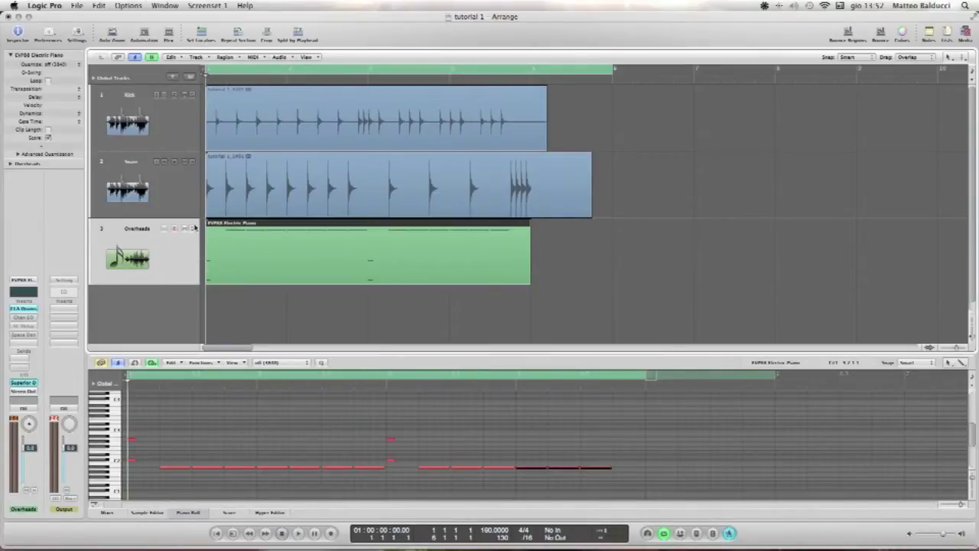
left_click(177, 127)
left_click(168, 201)
left_click(182, 131)
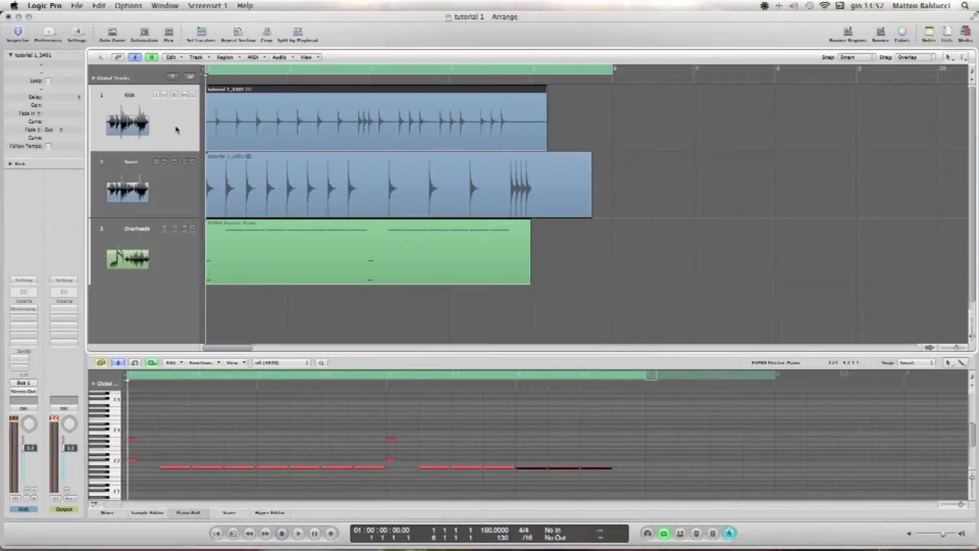
Solo the Kick track, zoom in, and open its Drumagog 5 plug-in window
left_click(192, 95)
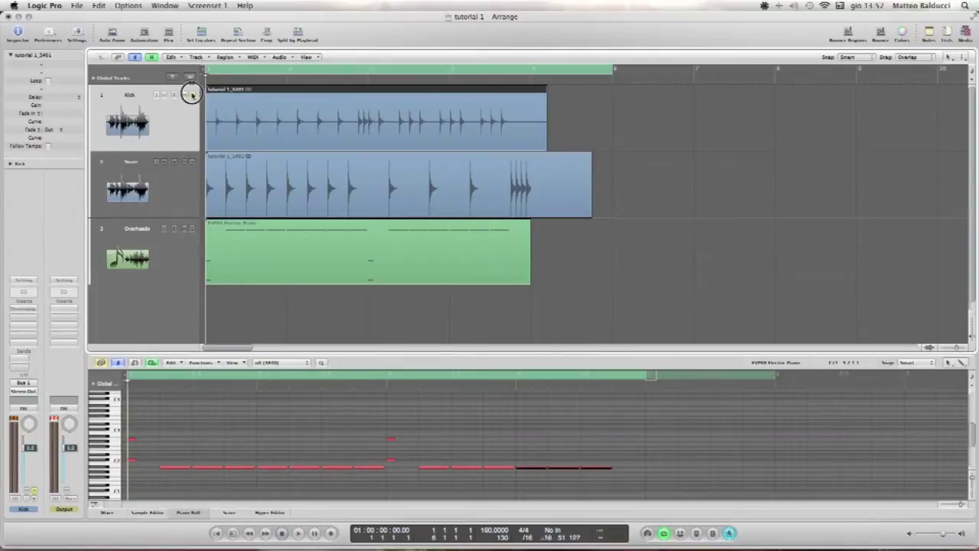
key("z")
key("z")
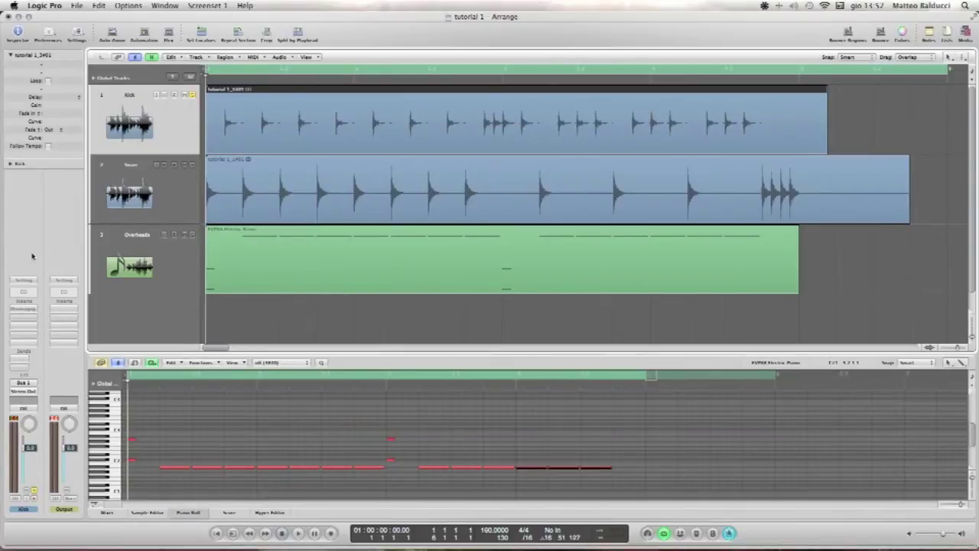
left_click(24, 311)
left_click_drag(72, 44, 515, 69)
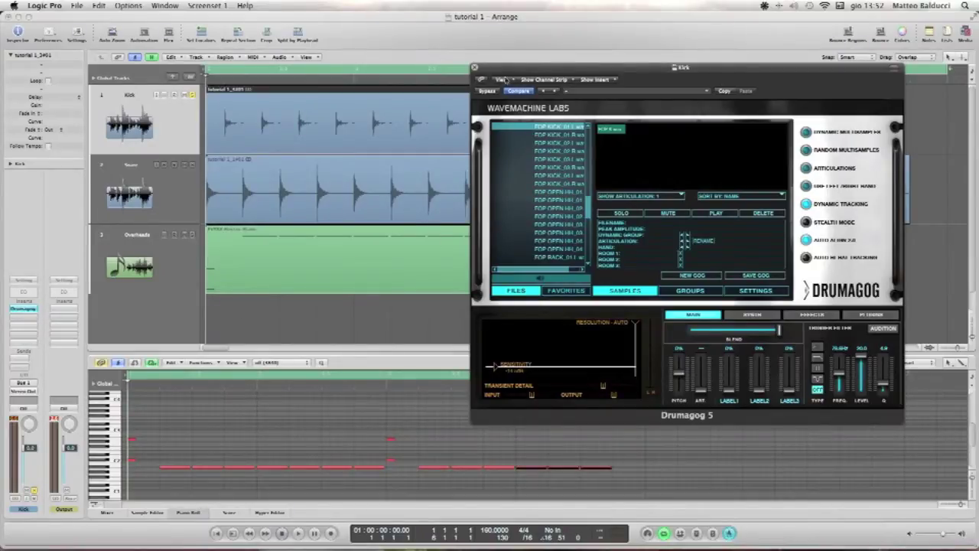
Bypass Drumagog on the Kick, close its window, and play the original soloed kick
left_click_drag(535, 68, 396, 67)
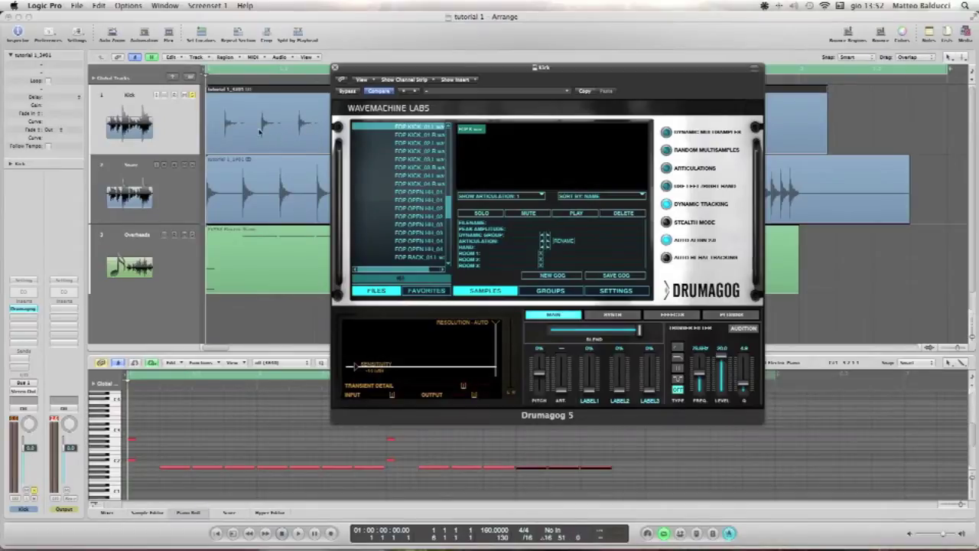
scroll(390, 190, "up", 3)
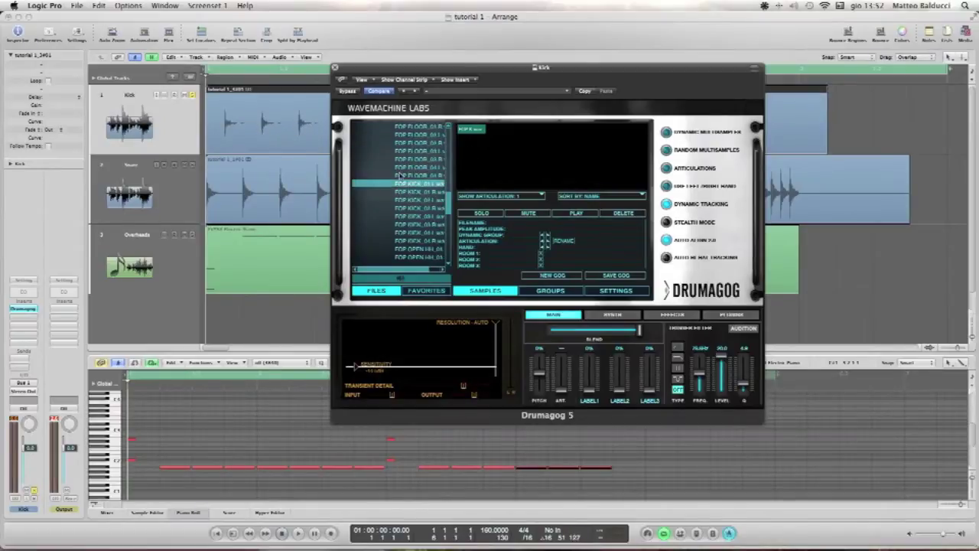
scroll(386, 189, "up", 3)
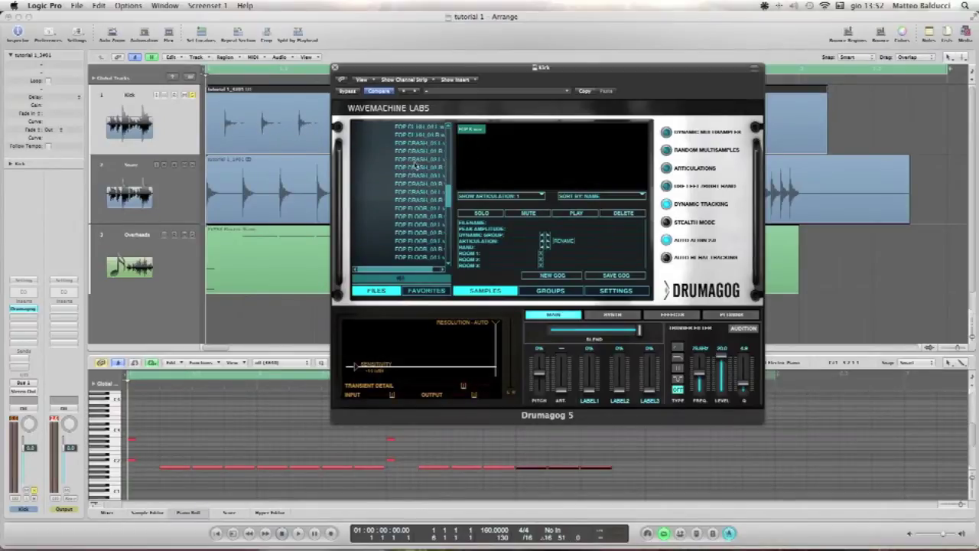
left_click(348, 92)
left_click(334, 68)
key("space")
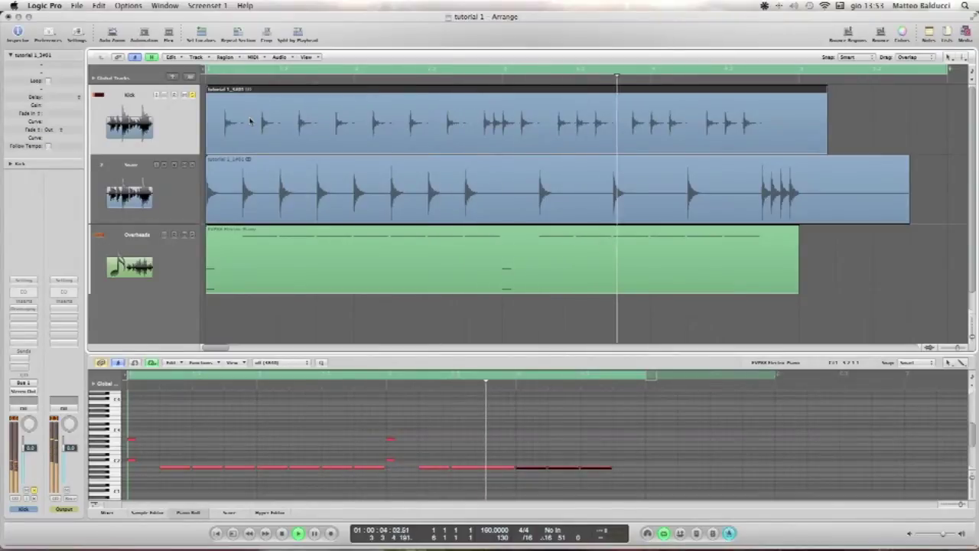
Re-enable Drumagog on the Kick and play from the start to hear the replaced kick
key("space")
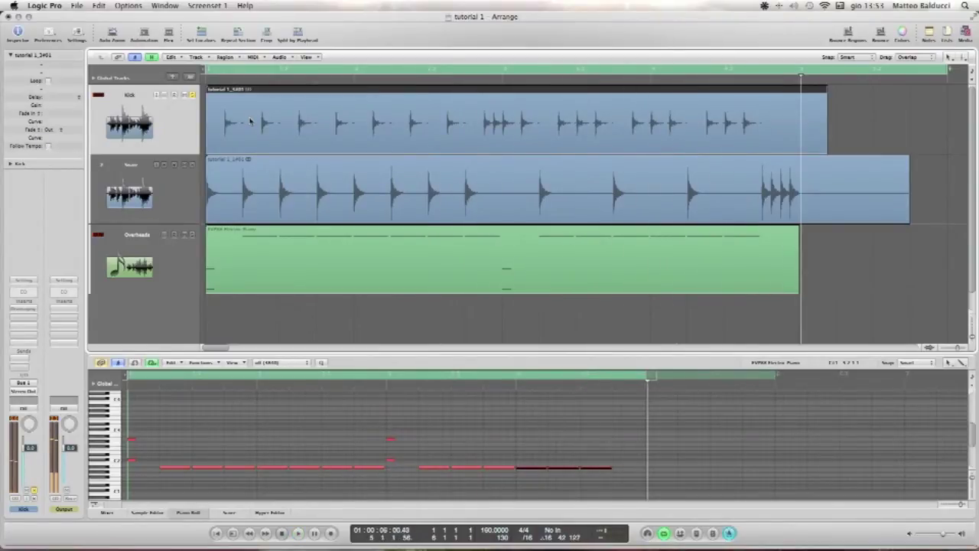
key("Return")
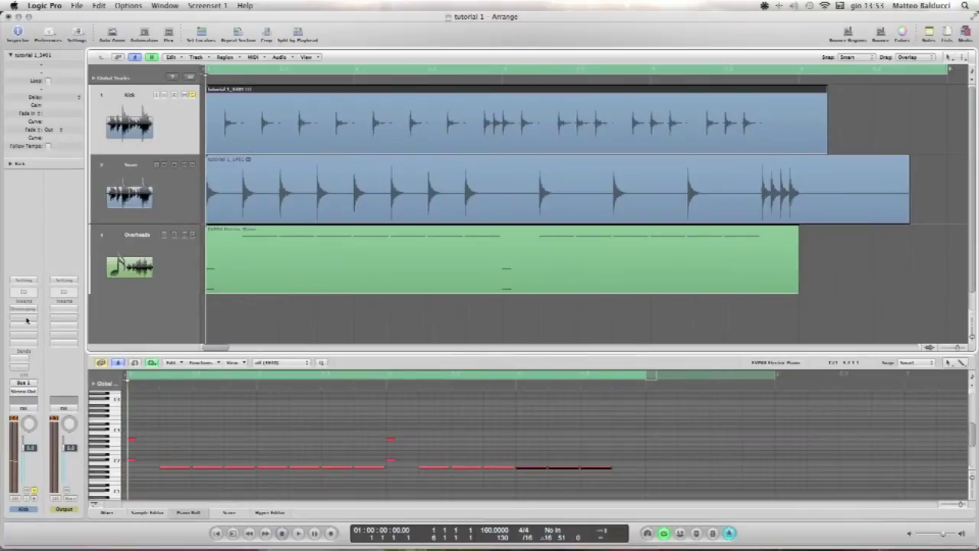
left_click(23, 312)
key("space")
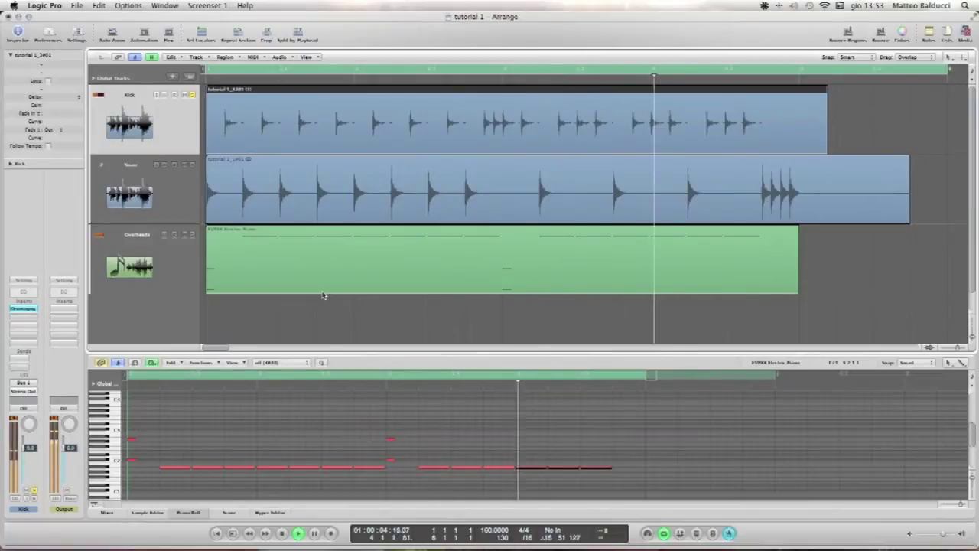
key("space")
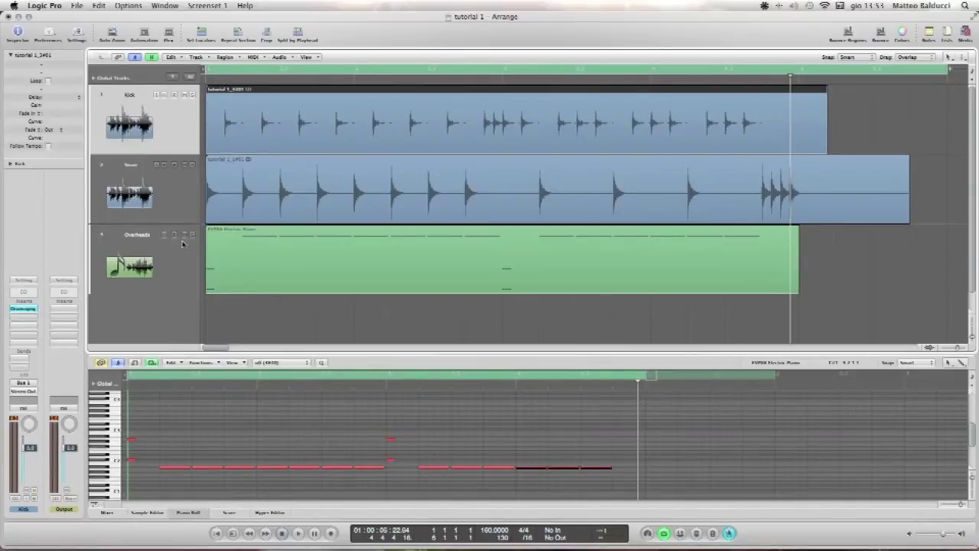
Select and record-arm the Snare track, stop playback, and save the project
left_click(184, 203)
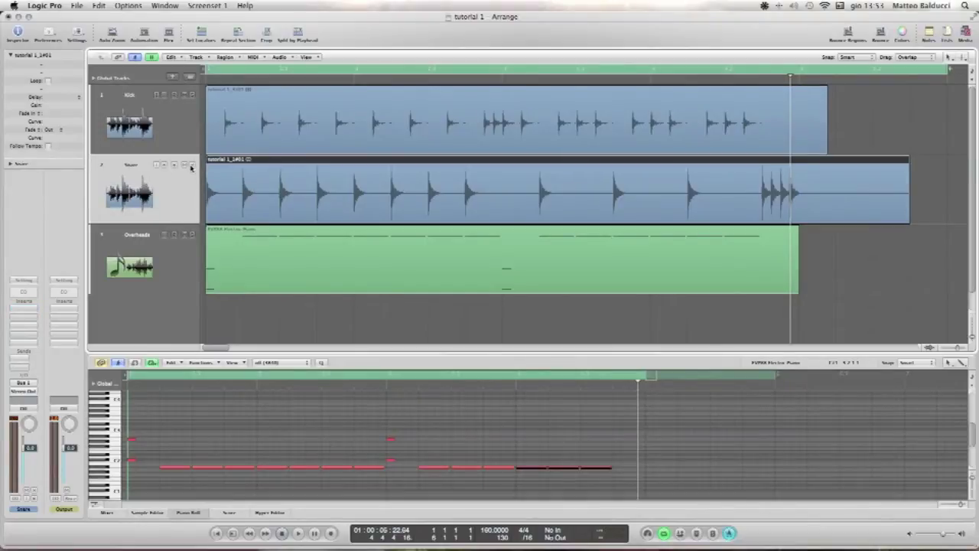
left_click(191, 165)
key("space")
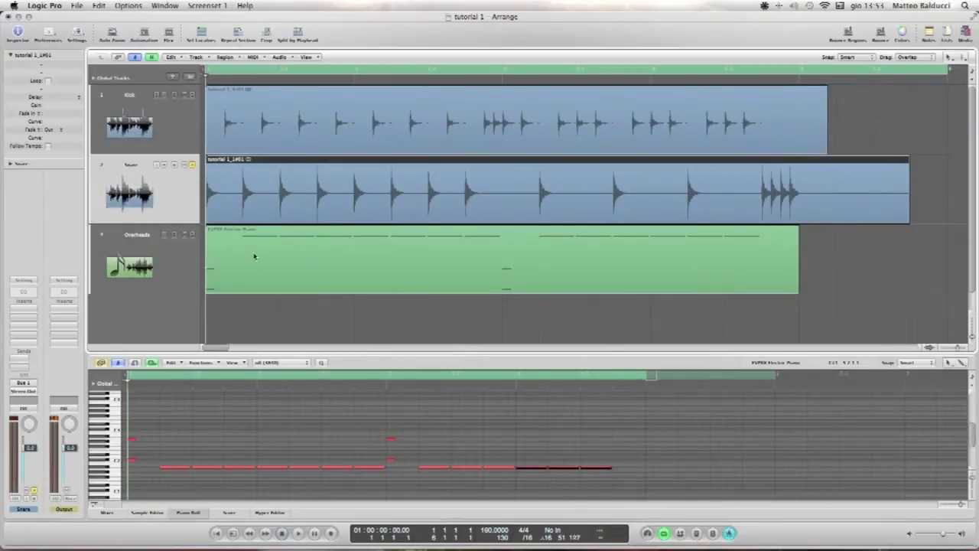
key("super+s")
Enlarge track heights and open Drum Replacement/Doubling from the Track menu
key("super+Down")
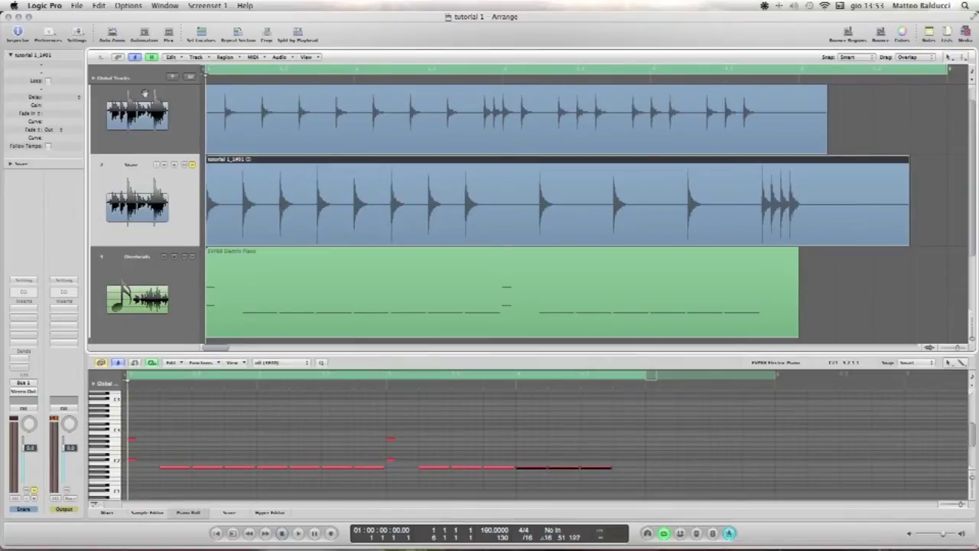
left_click(197, 58)
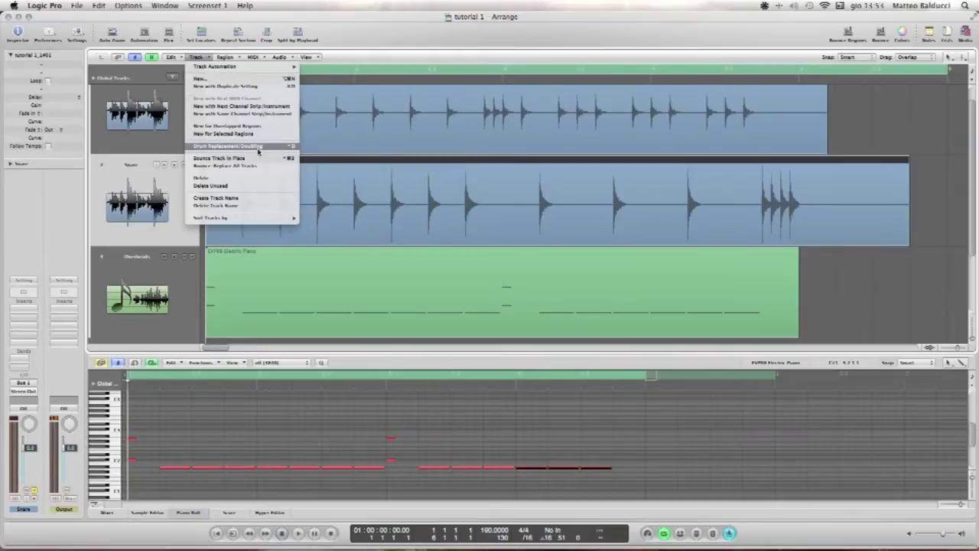
left_click(258, 150)
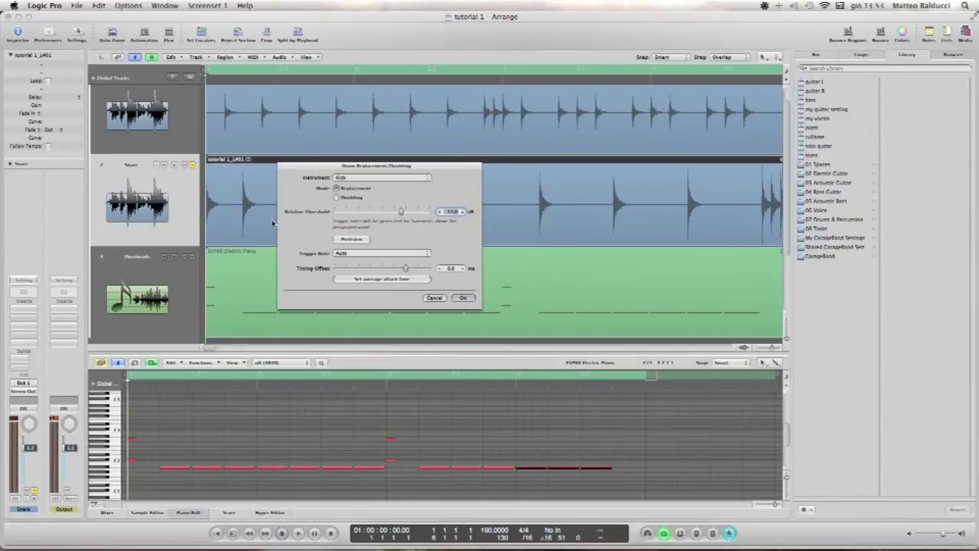
Confirm drum replacement in Replacement mode to create the Inst 2 EXS trigger track
scroll(229, 246, "down", 2)
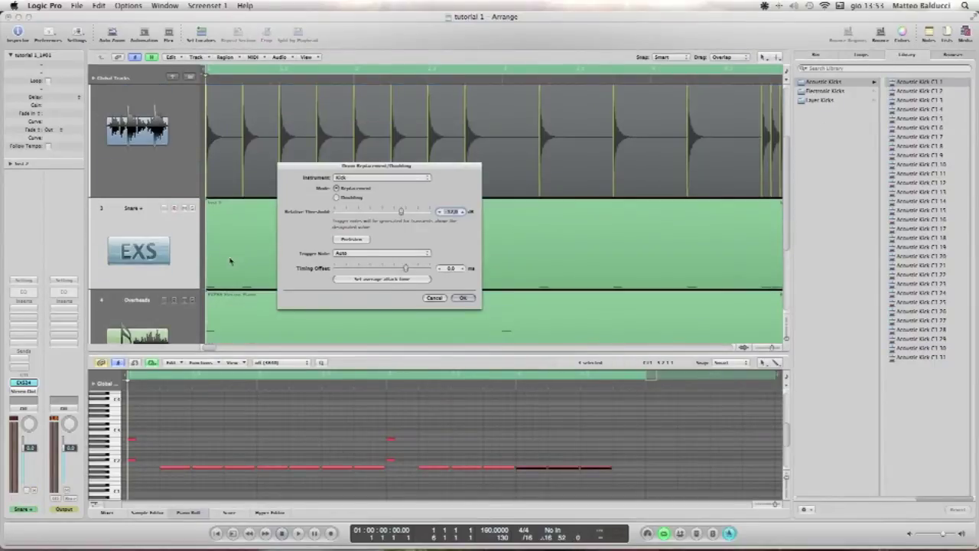
scroll(238, 249, "up", 2)
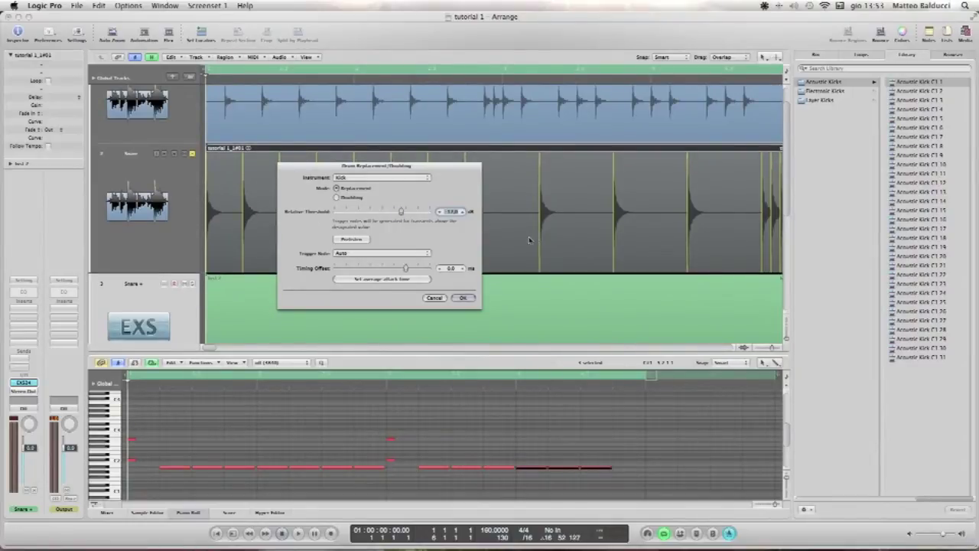
scroll(264, 269, "down", 2)
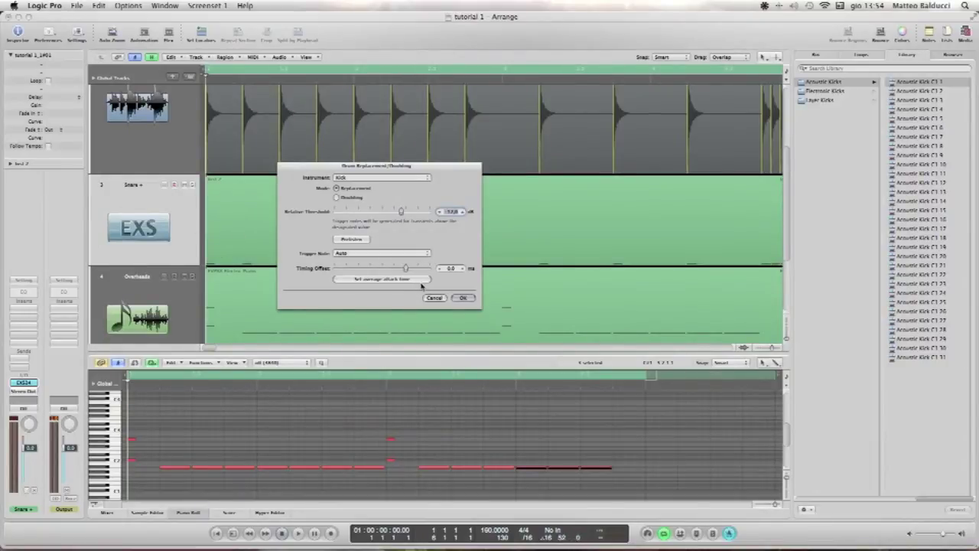
left_click_drag(346, 167, 396, 153)
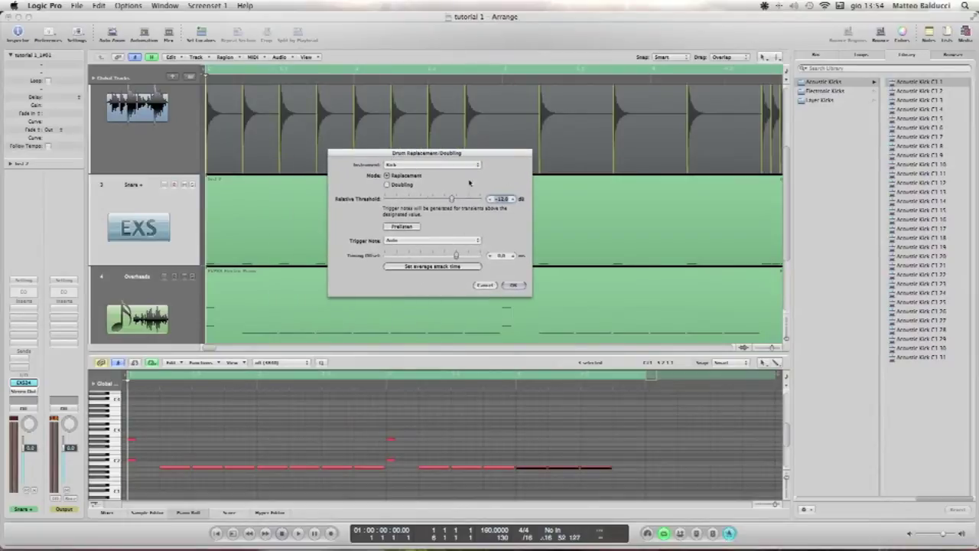
left_click(513, 284)
Move the new EXS instrument track directly under Kick and solo it
scroll(345, 222, "up", 2)
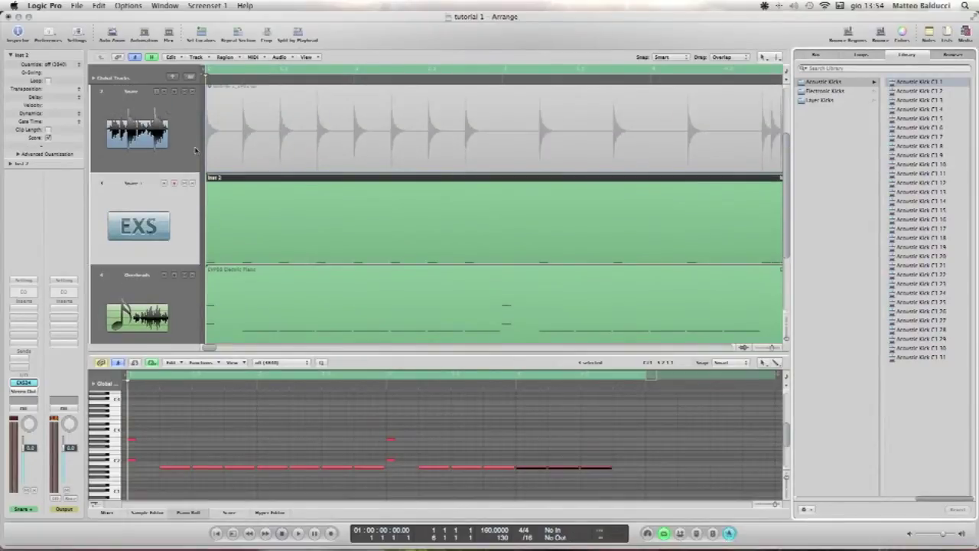
left_click_drag(168, 209, 159, 126)
scroll(191, 268, "up", 2)
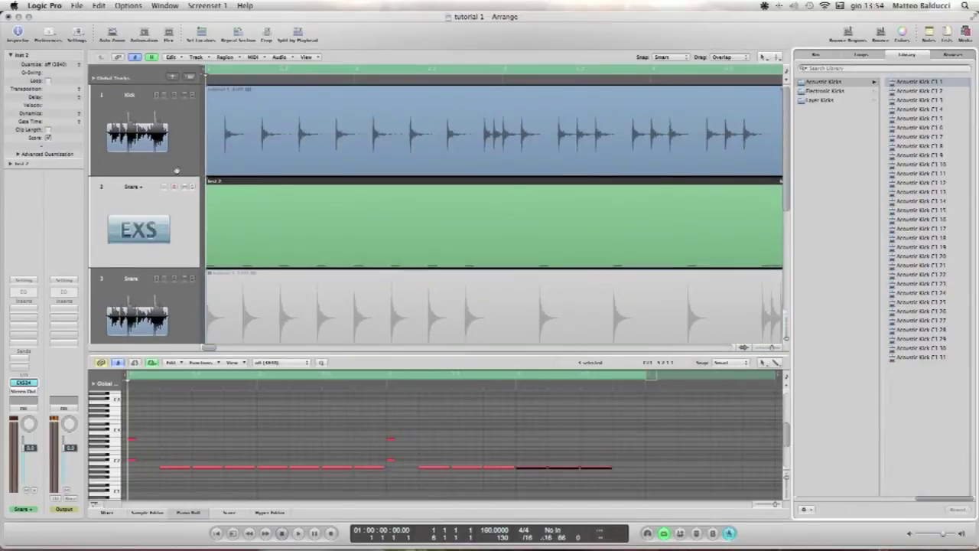
left_click(192, 187)
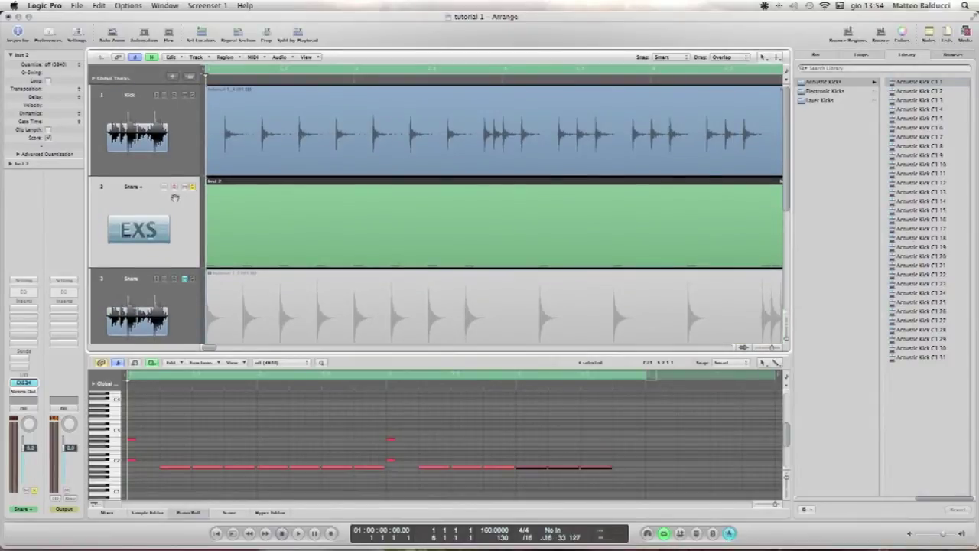
Open the EXS24 window, hide the Library panel, and open the Instrument Editor
left_click(23, 383)
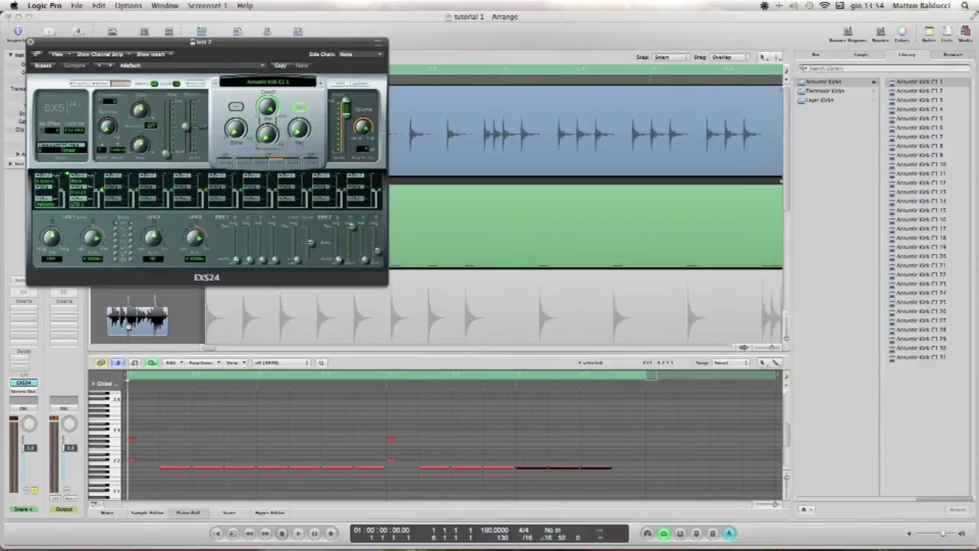
left_click_drag(190, 27, 611, 116)
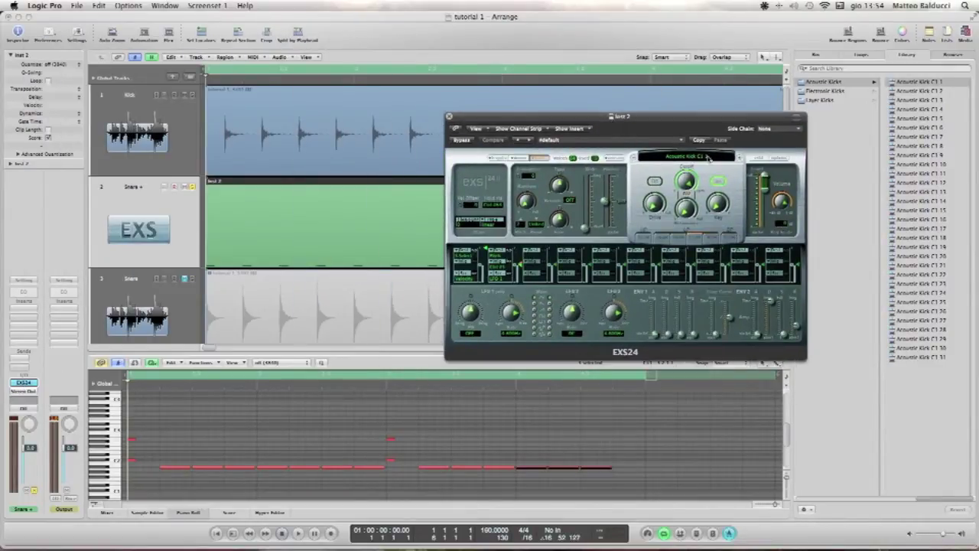
left_click(962, 32)
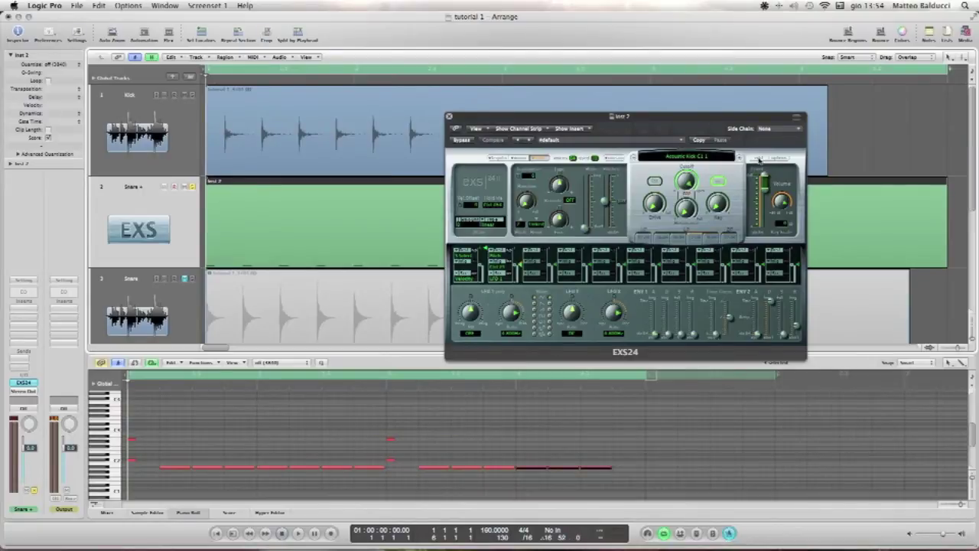
left_click(757, 158)
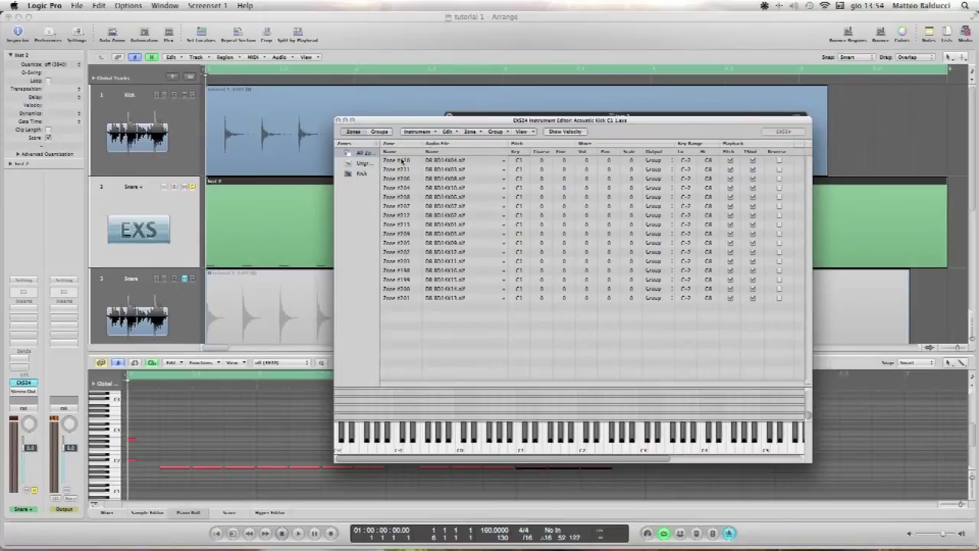
Delete all the kick zones and choose to load samples into new zones
left_click(398, 161)
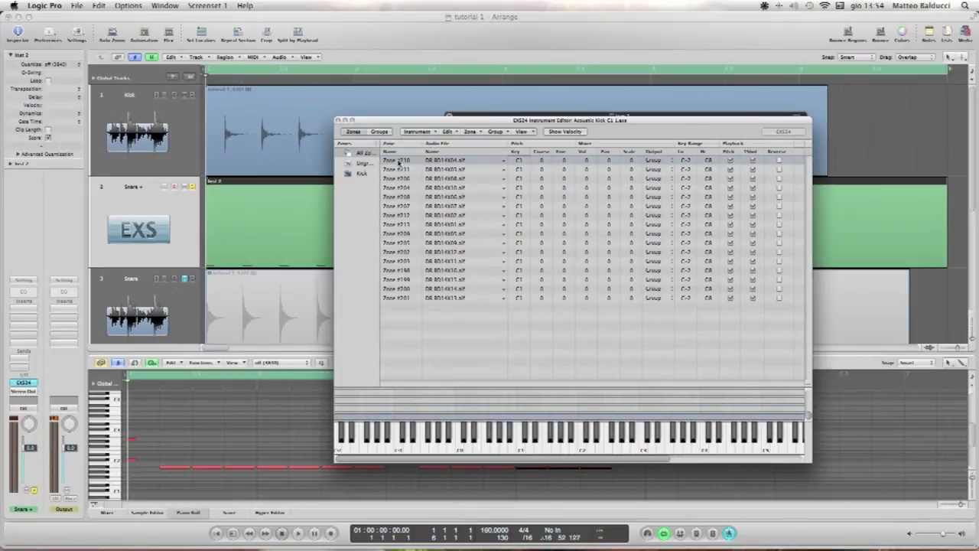
left_click(396, 298, "shift")
key("Delete")
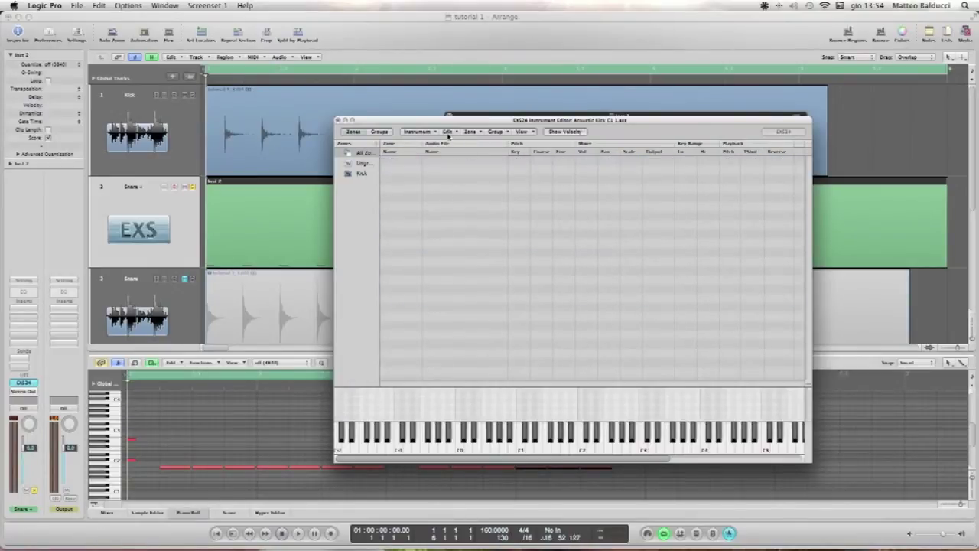
left_click(470, 131)
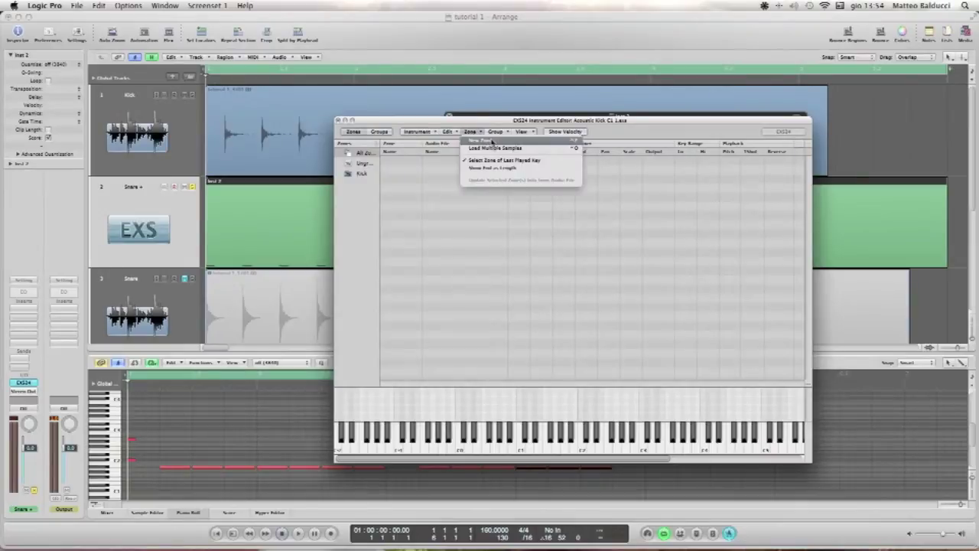
left_click(488, 145)
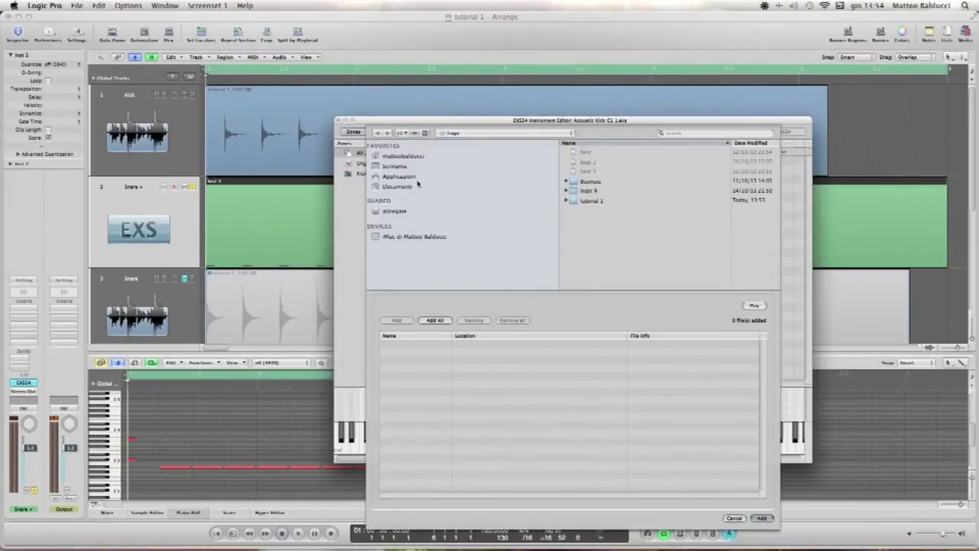
Add FOP SNARE_01.L.wav from Scrivania > Samples > FOP KIT to the sample list
left_click(403, 167)
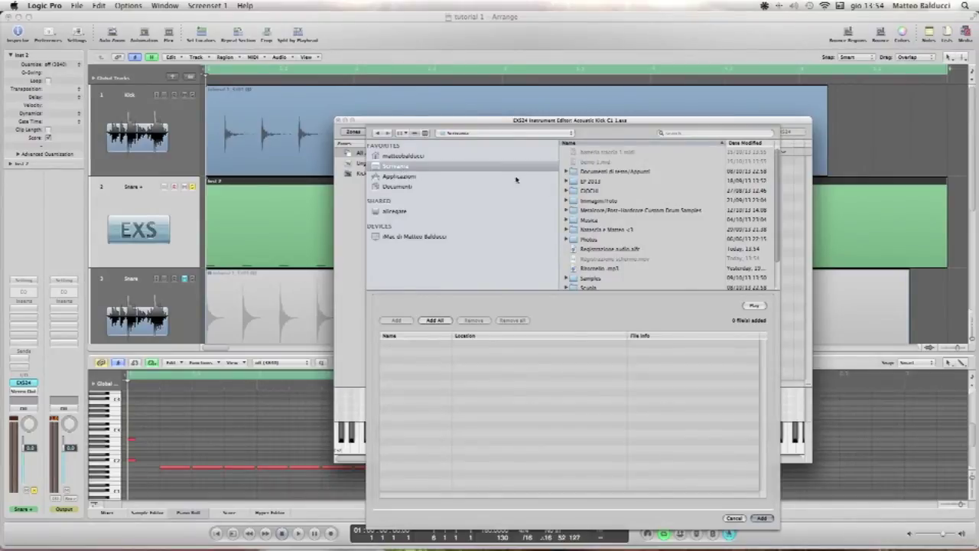
scroll(598, 252, "down", 5)
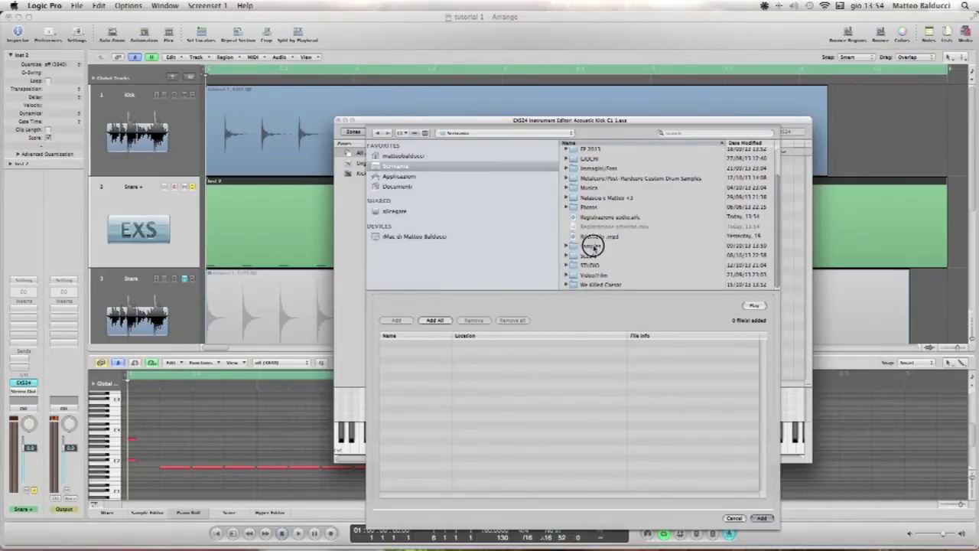
double_click(590, 245)
scroll(612, 224, "down", 3)
scroll(612, 223, "down", 2)
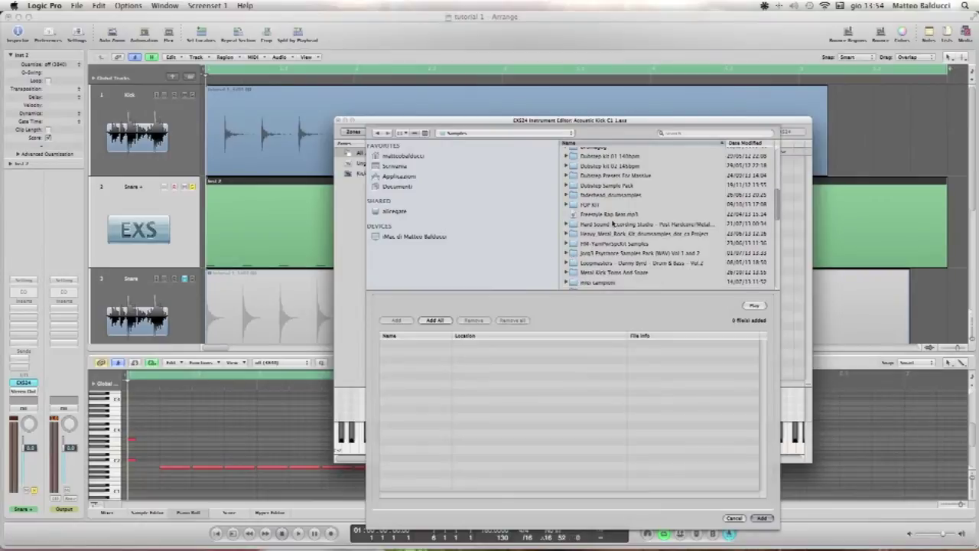
double_click(608, 210)
scroll(607, 220, "down", 10)
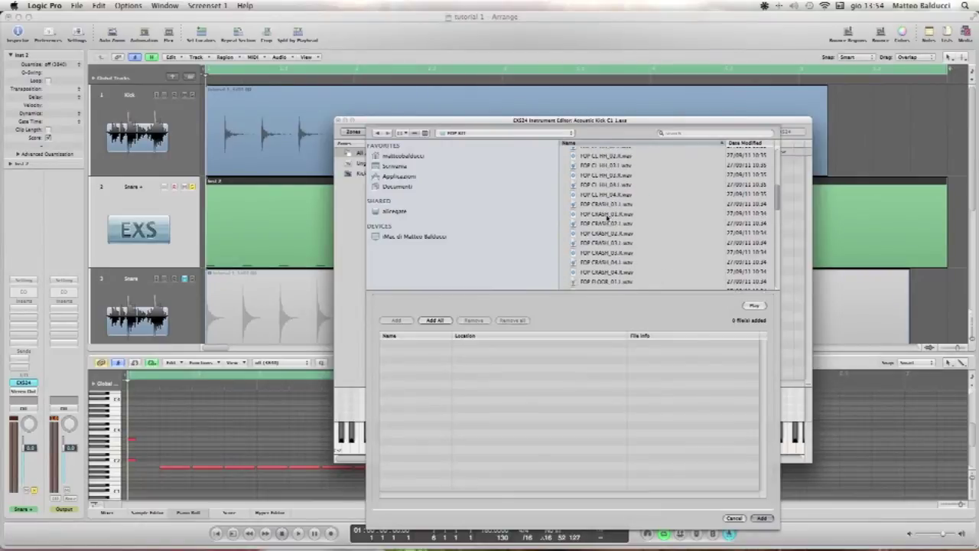
scroll(608, 218, "down", 5)
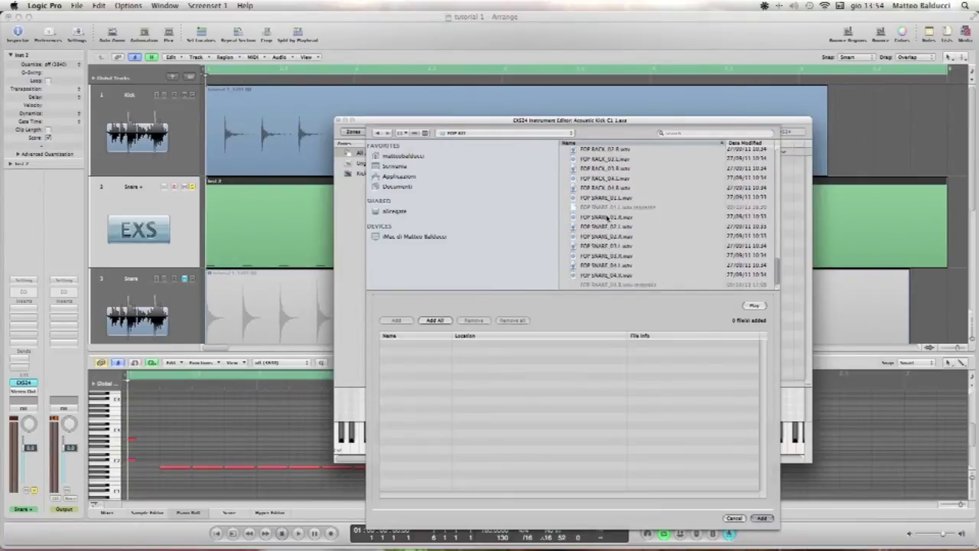
left_click(612, 197)
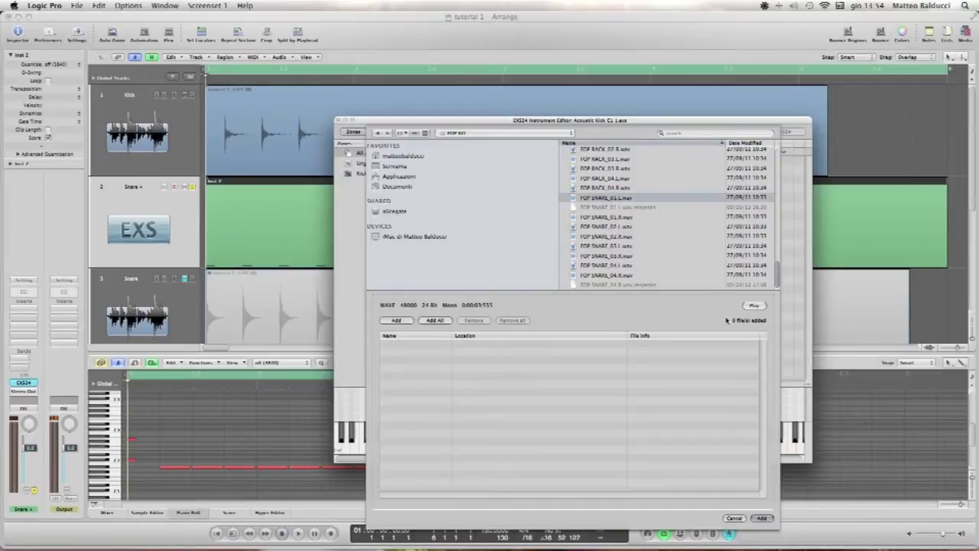
left_click(762, 518)
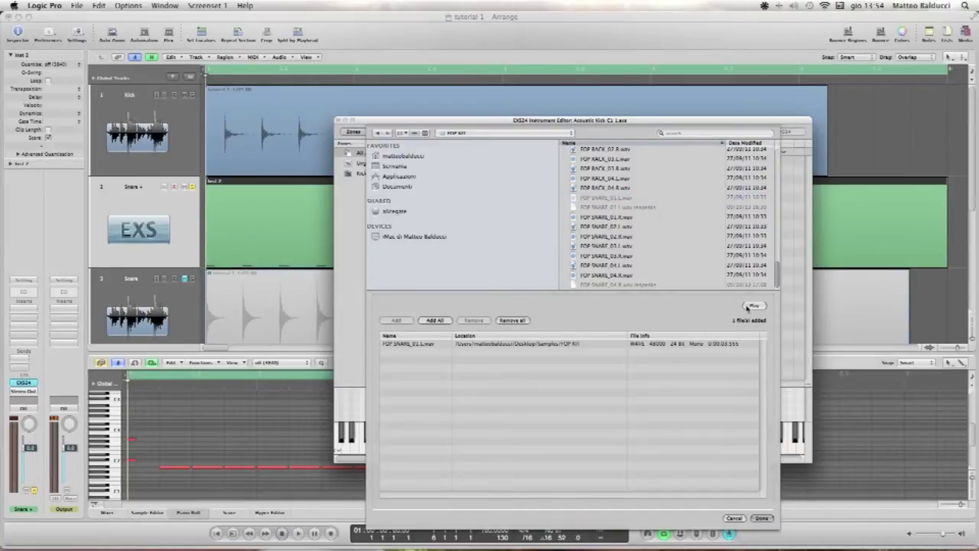
left_click(762, 519)
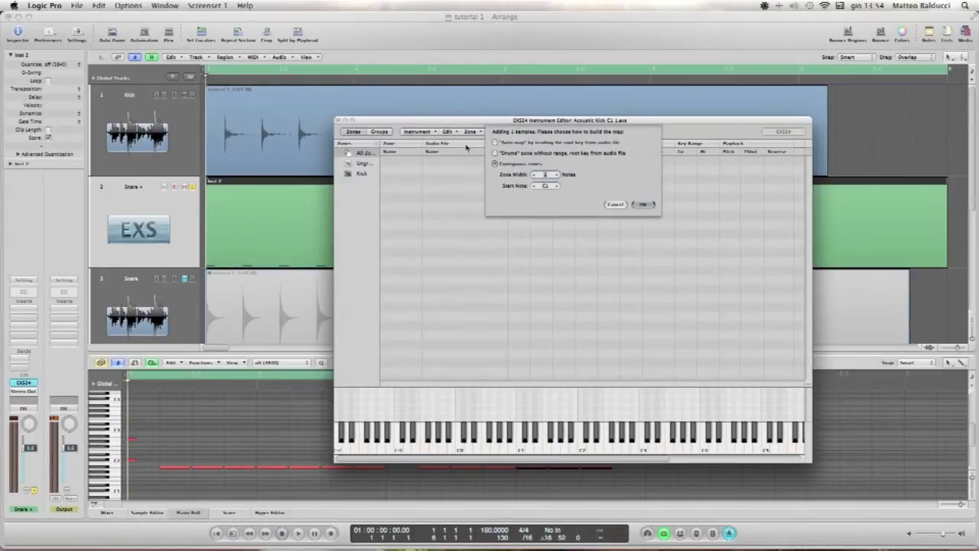
Map the FOP SNARE_01.L.wav sample to a zone and audition it at C1
left_click(649, 206)
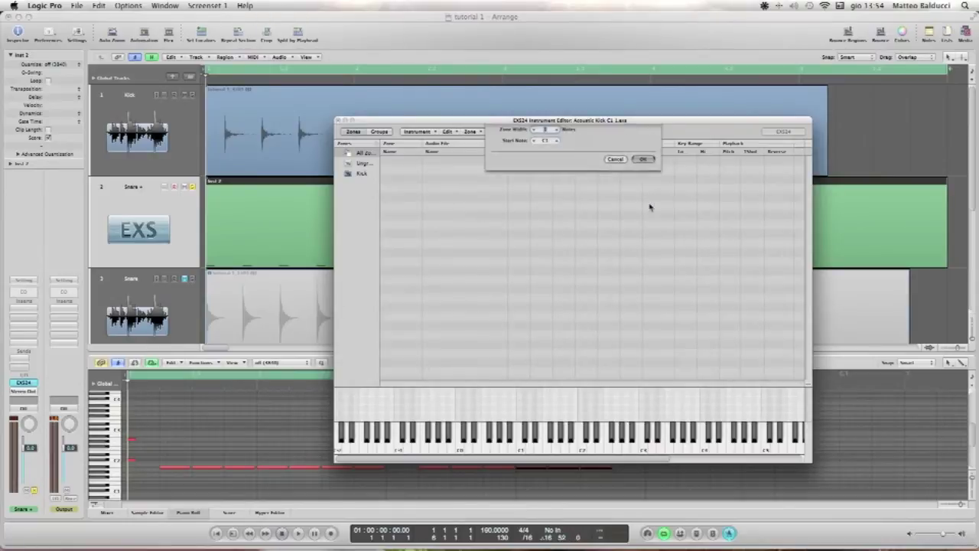
left_click(520, 450)
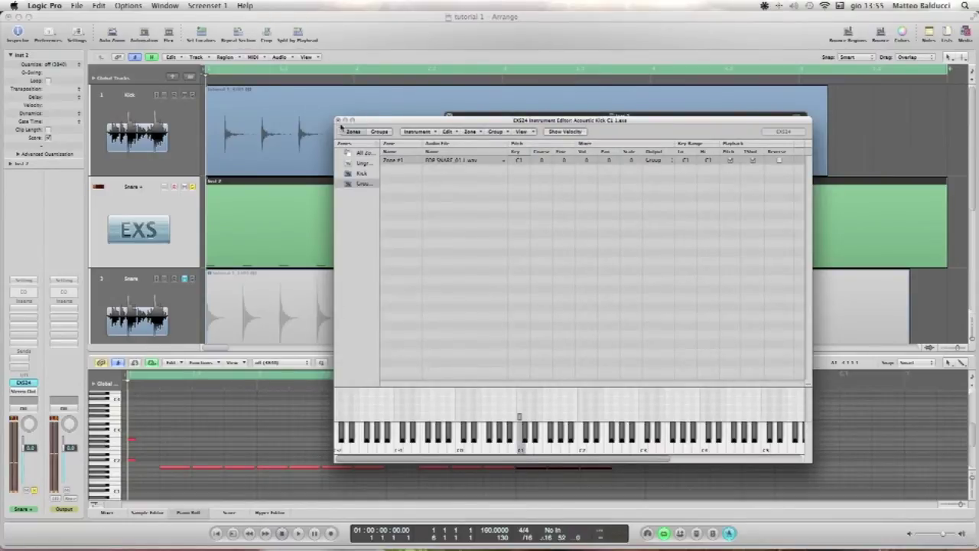
left_click(520, 450)
Save the sampler instrument as 'snare kit' and close the editor
left_click(342, 120)
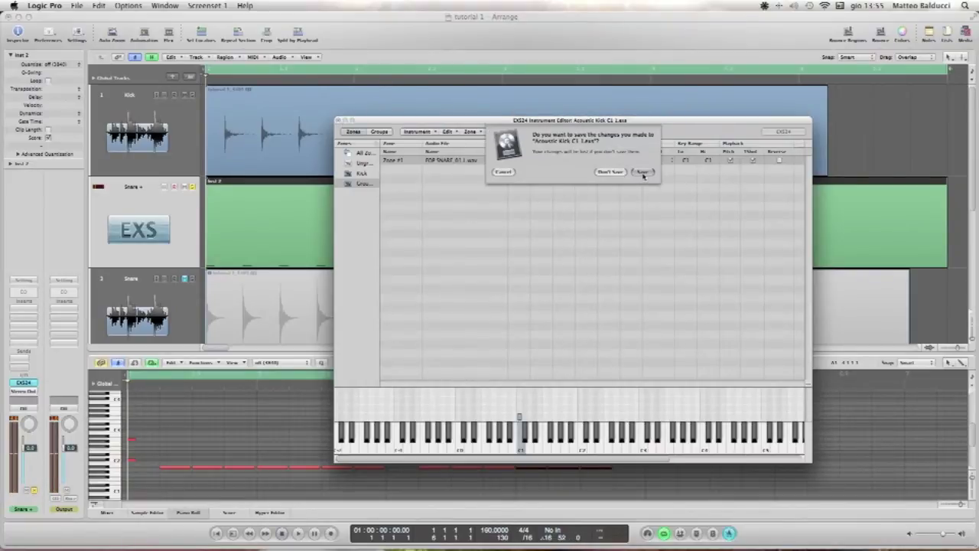
left_click(642, 162)
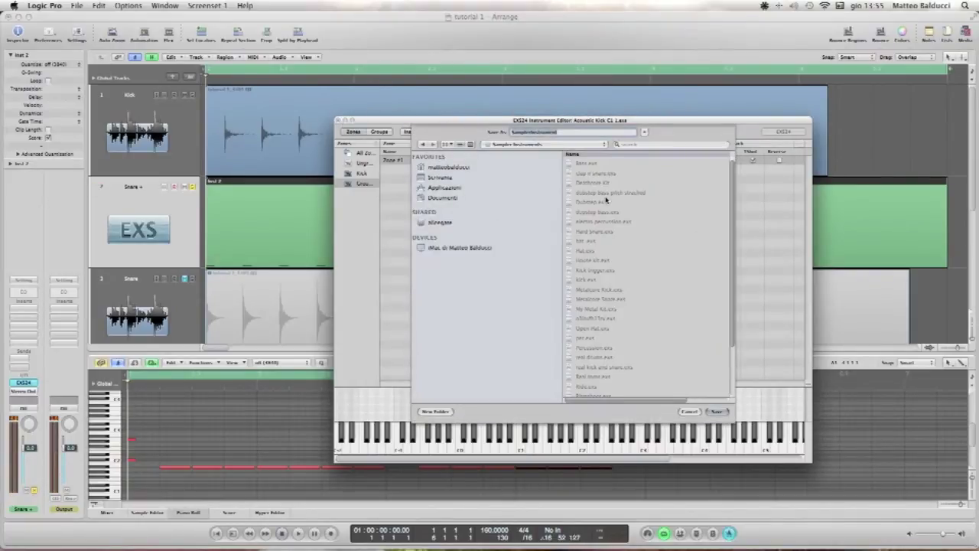
type("snare")
type(" kit")
key("Return")
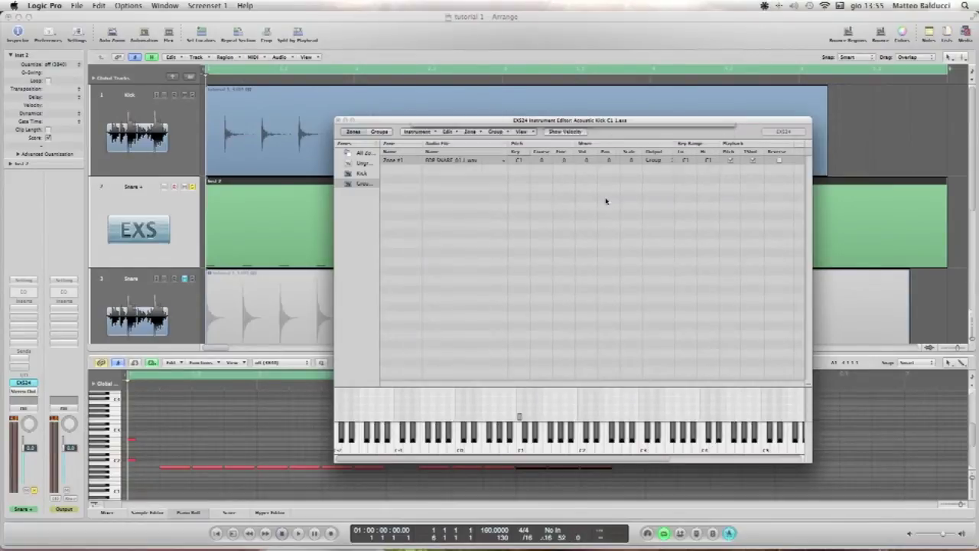
key("super+w")
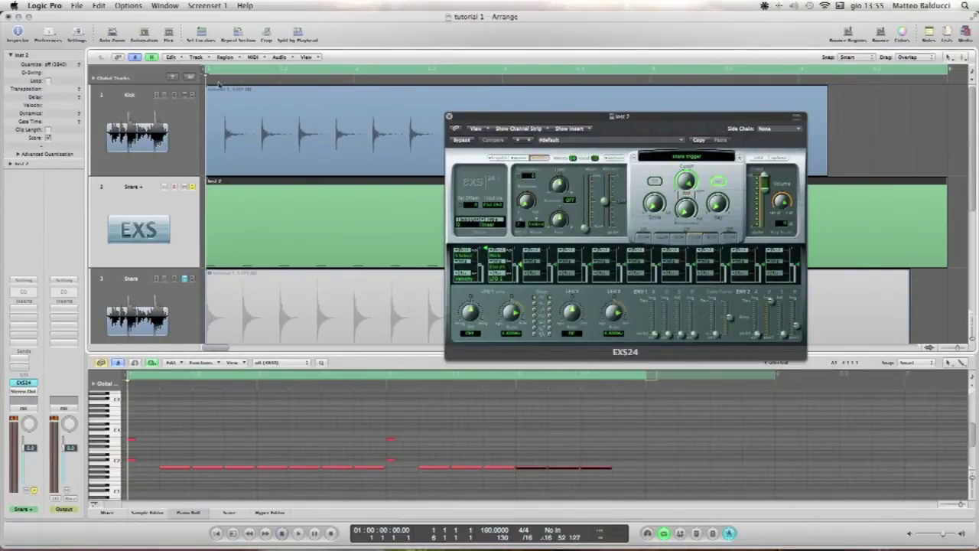
Show the Inst 2 notes, shrink track heights, and play the arrangement with the new snare
left_click(230, 239)
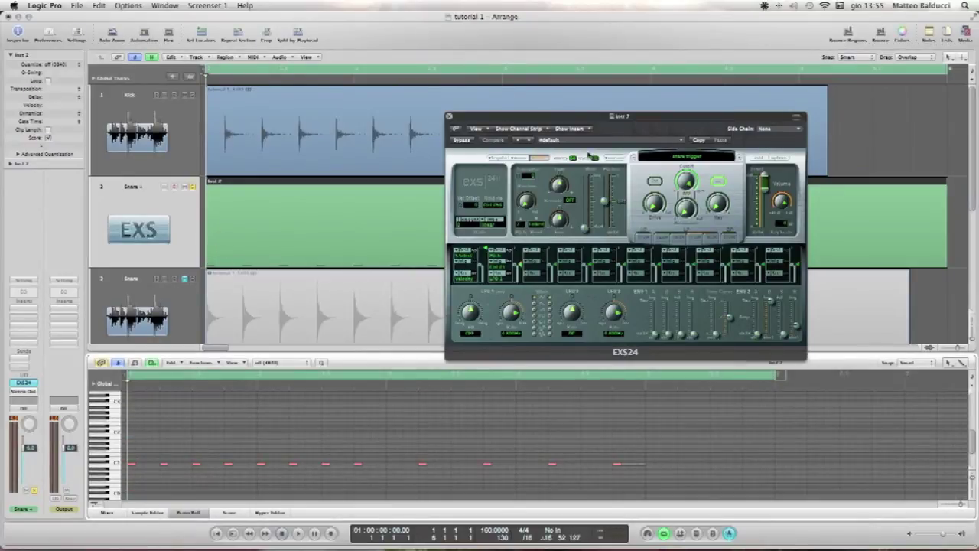
left_click_drag(579, 116, 540, 111)
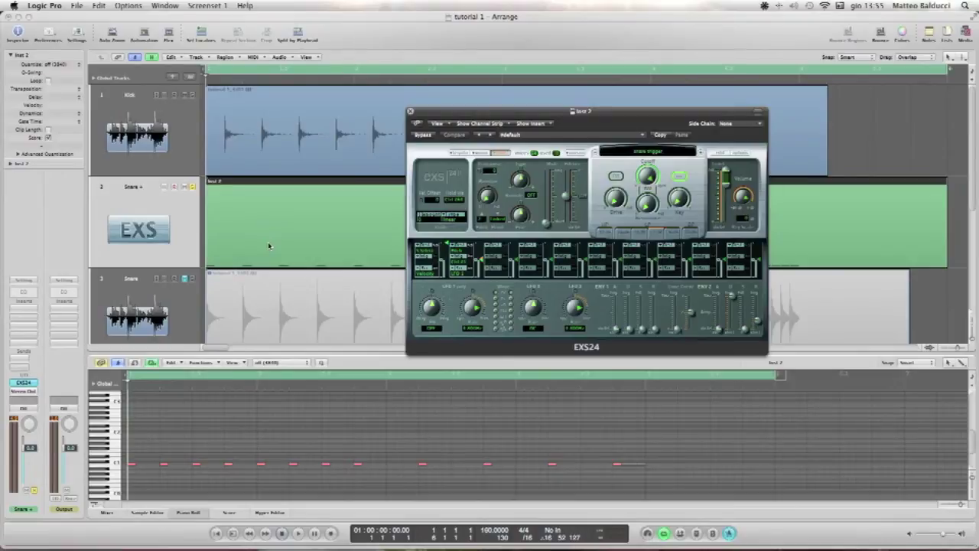
left_click(187, 283)
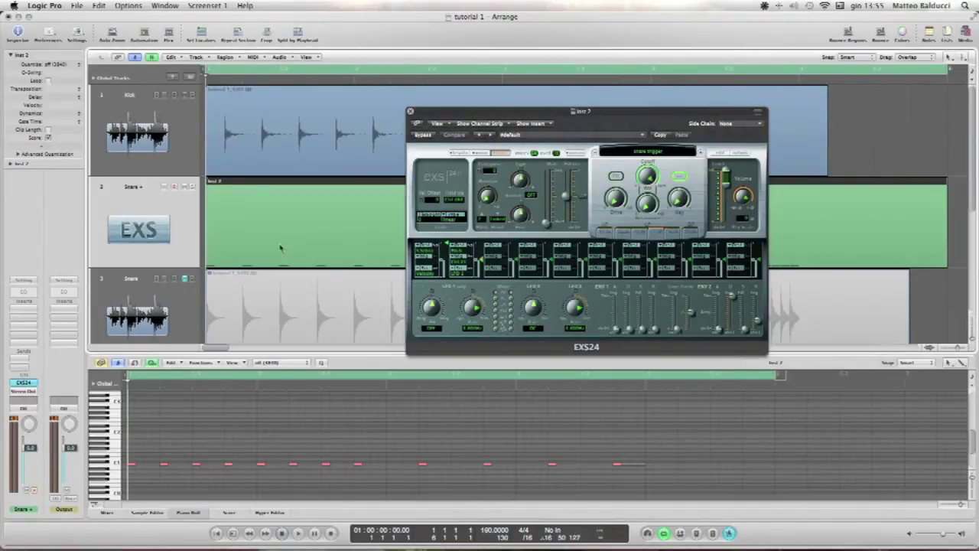
key("ctrl+Up")
key("ctrl+Up")
key("space")
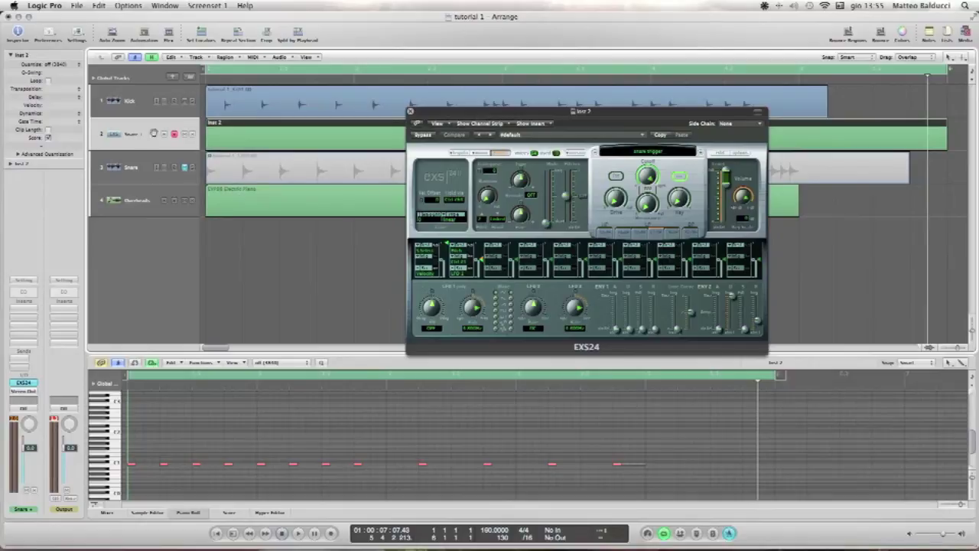
left_click(130, 170)
Lower the Snare track fader to about -1.5 dB, play back to compare, and close the EXS24 window
left_click_drag(23, 449, 26, 482)
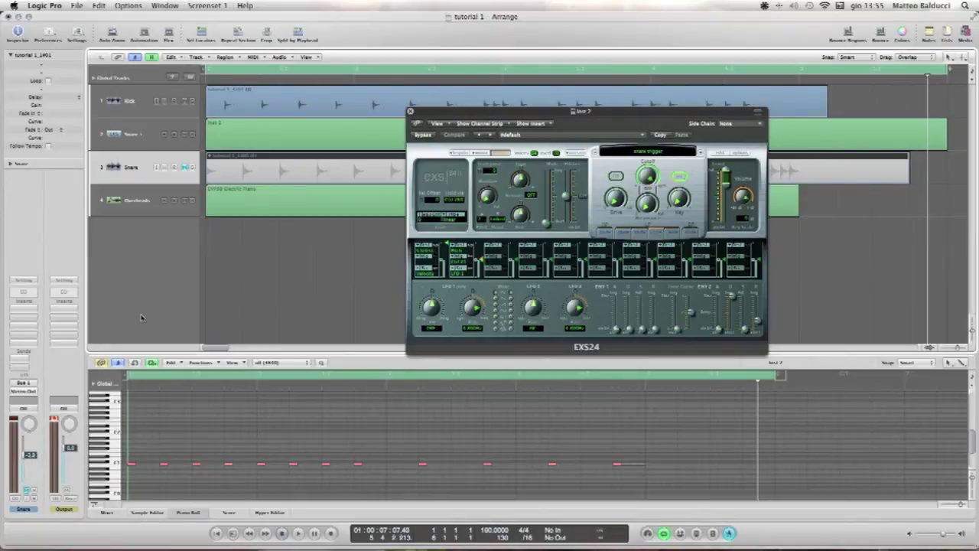
key("space")
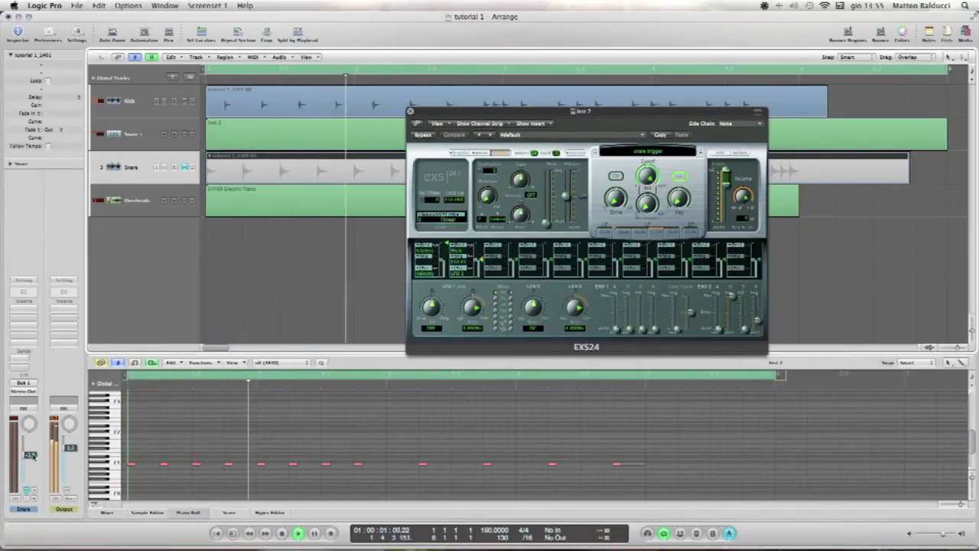
key("Up")
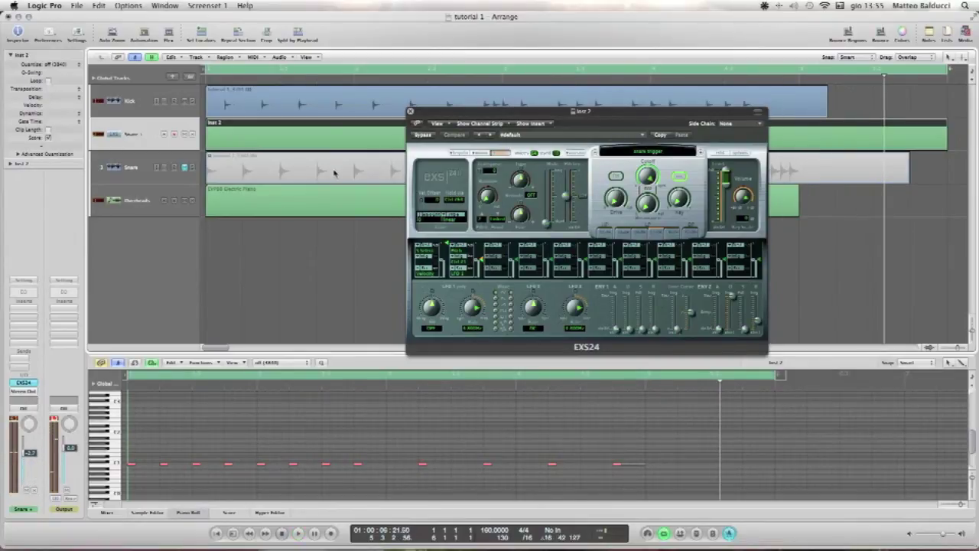
left_click_drag(418, 114, 400, 120)
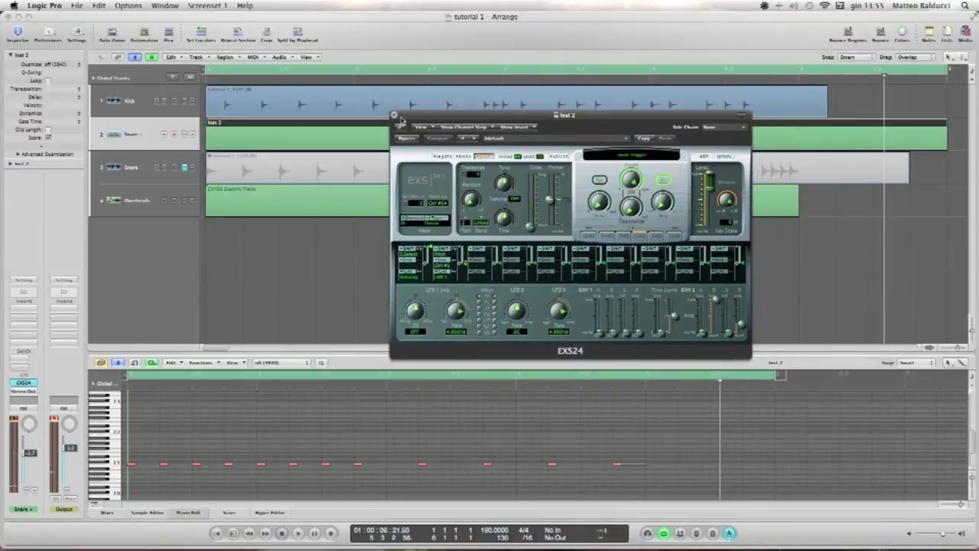
left_click(395, 116)
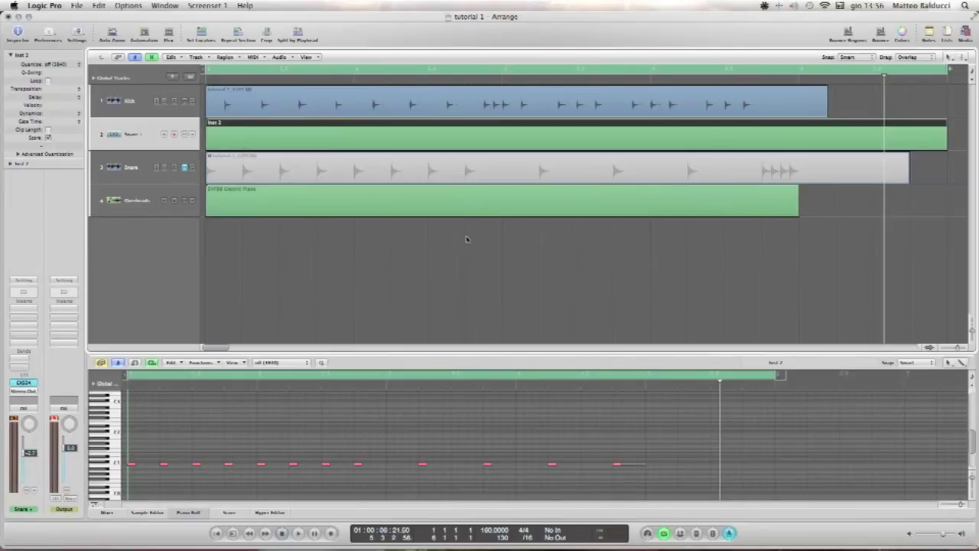
With taller tracks and the playhead at the start, inspect the Kick track's Drumagog plugin, then close it
key("ctrl+Down")
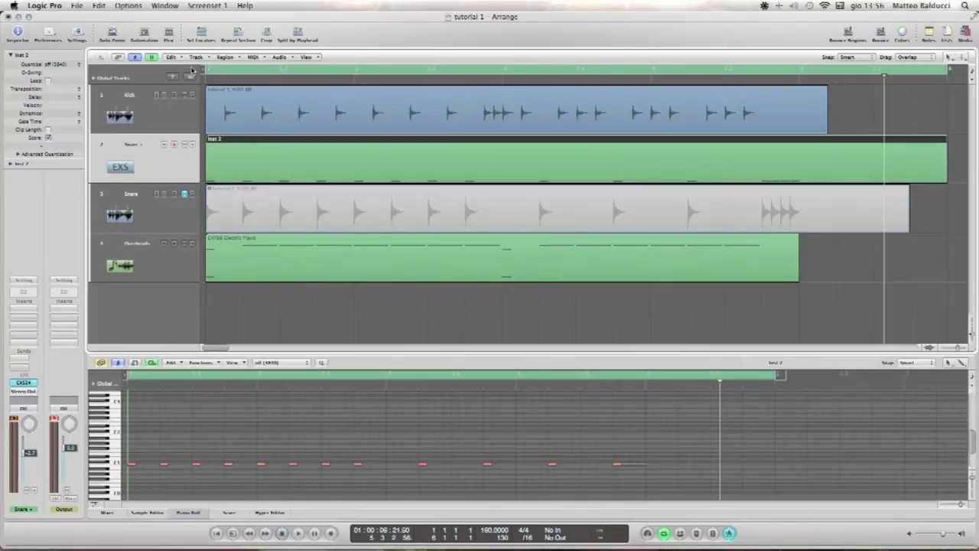
key("Return")
left_click(185, 110)
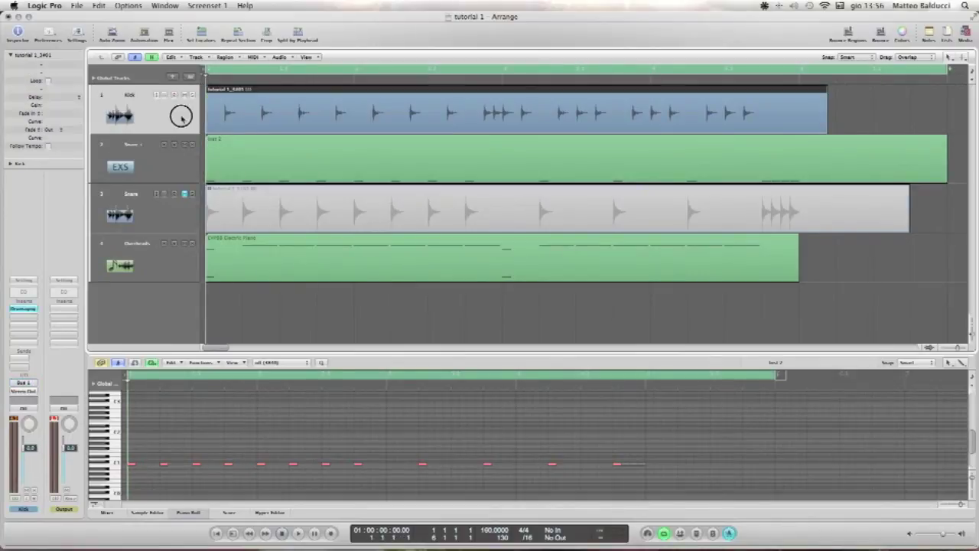
left_click(23, 309)
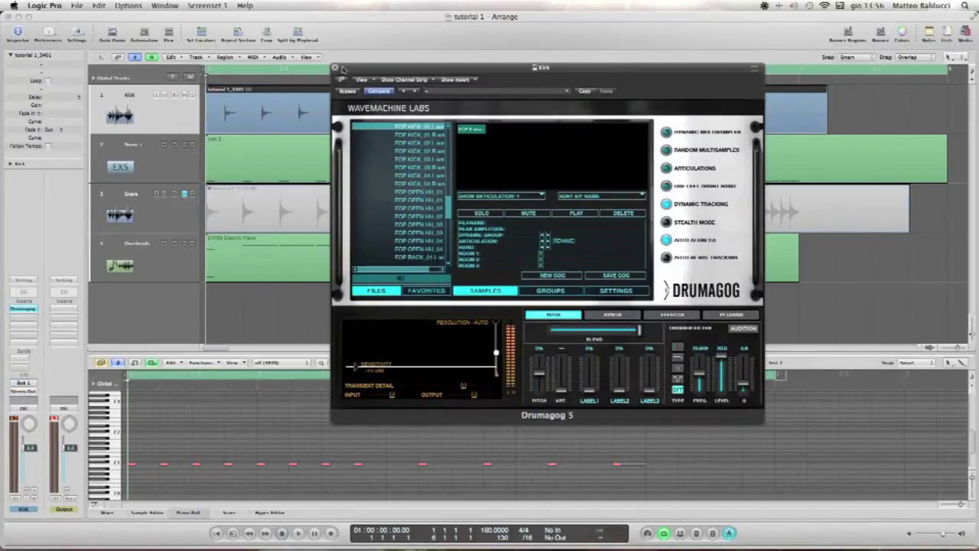
left_click(334, 68)
Open the Inst 2 snare track's EXS24 sampler and check its instrument list, leaving the loaded instrument unchanged
left_click(159, 170)
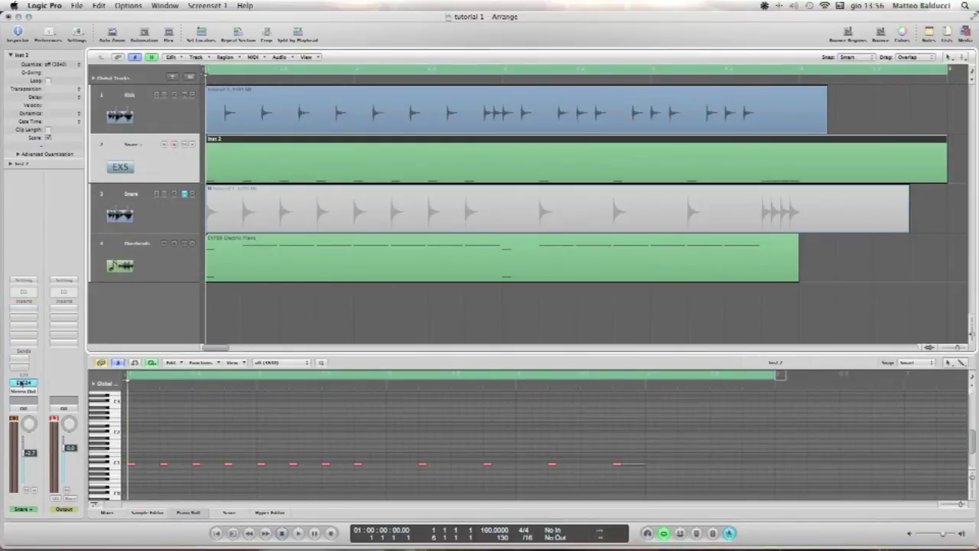
left_click(28, 384)
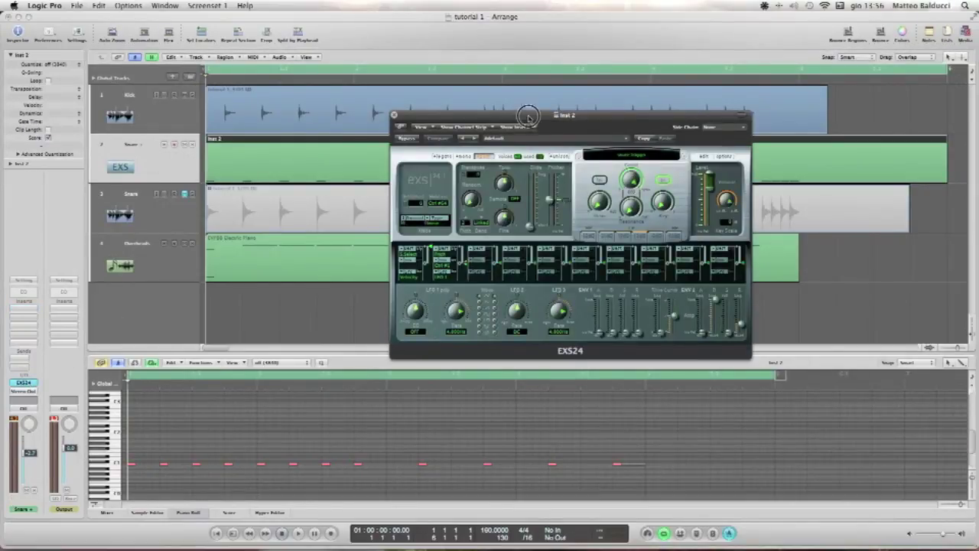
left_click_drag(529, 119, 502, 122)
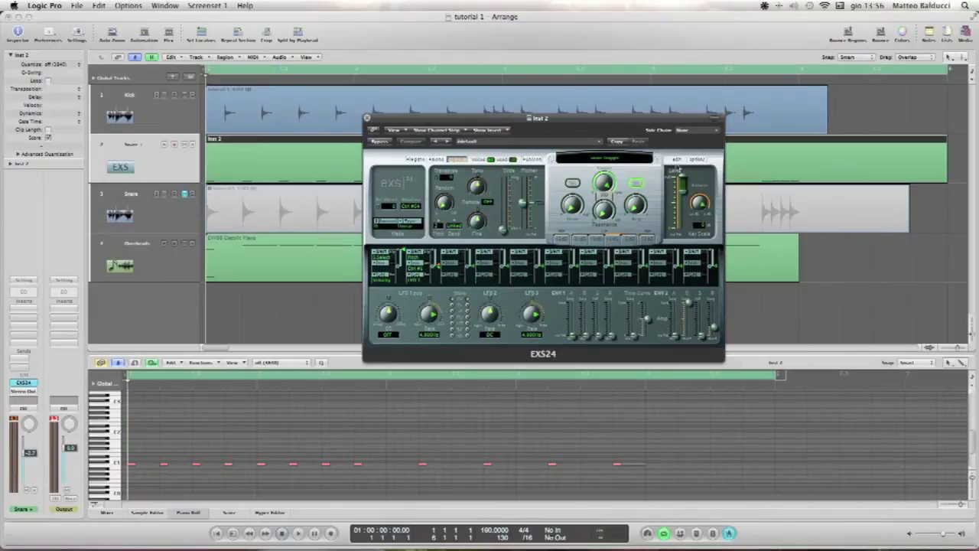
left_click(610, 161)
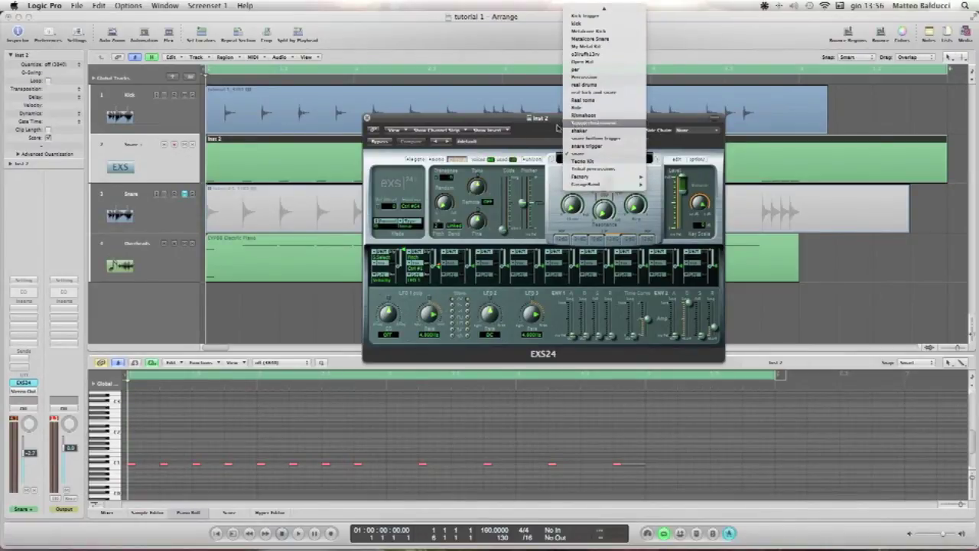
left_click(509, 118)
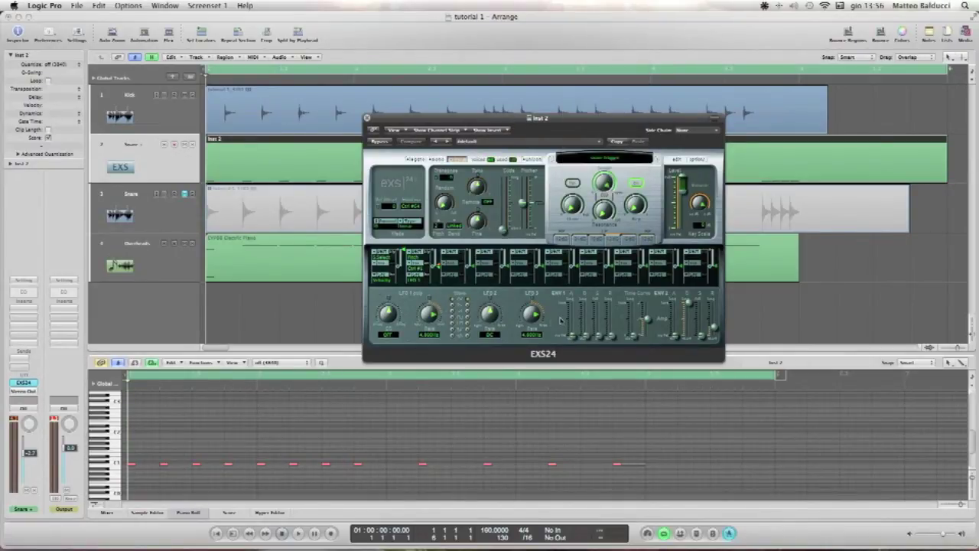